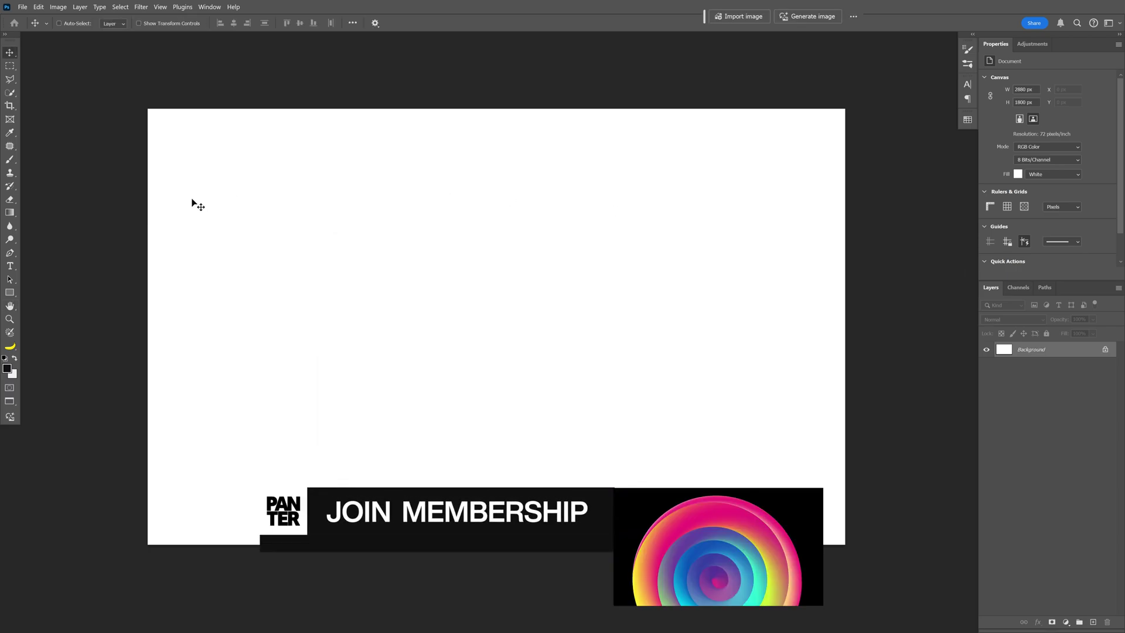
Type the word 'Panter' in Dreamboat near the canvas centre.
{"action": "left_click", "coordinate": [9, 266]}
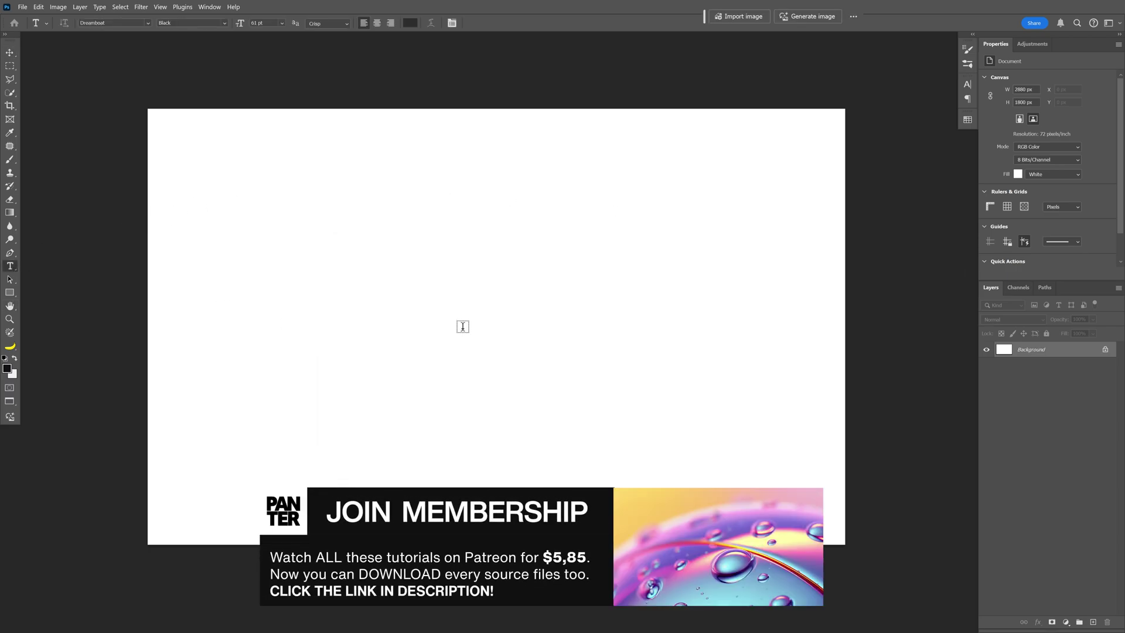
{"action": "left_click", "coordinate": [461, 326]}
{"action": "type", "text": "Panter"}
{"action": "key", "text": "ctrl+Return"}
Scale the Panter text up to about 728.9 pt so it spans the canvas.
{"action": "key", "text": "ctrl+t"}
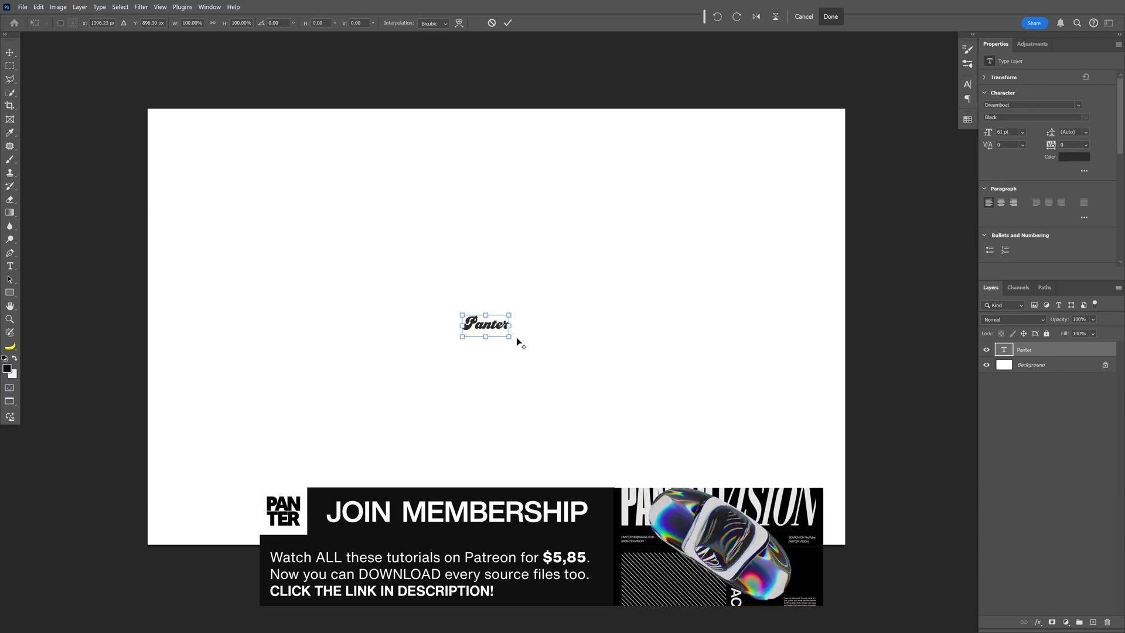
{"action": "left_click_drag", "start_coordinate": [511, 326], "coordinate": [775, 329]}
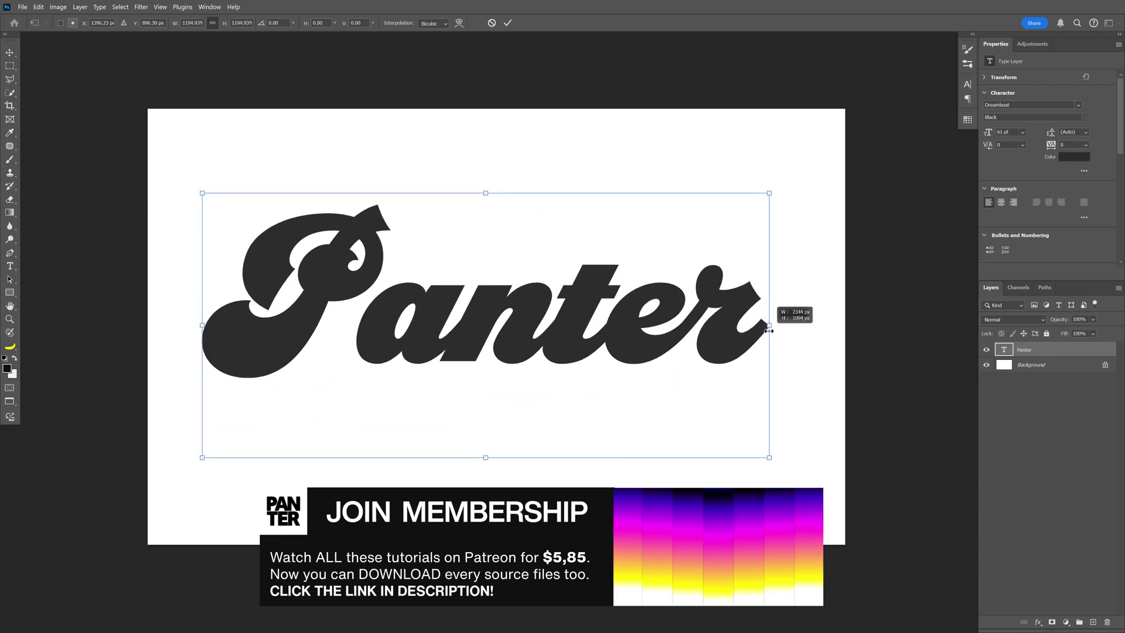
{"action": "key", "text": "Return"}
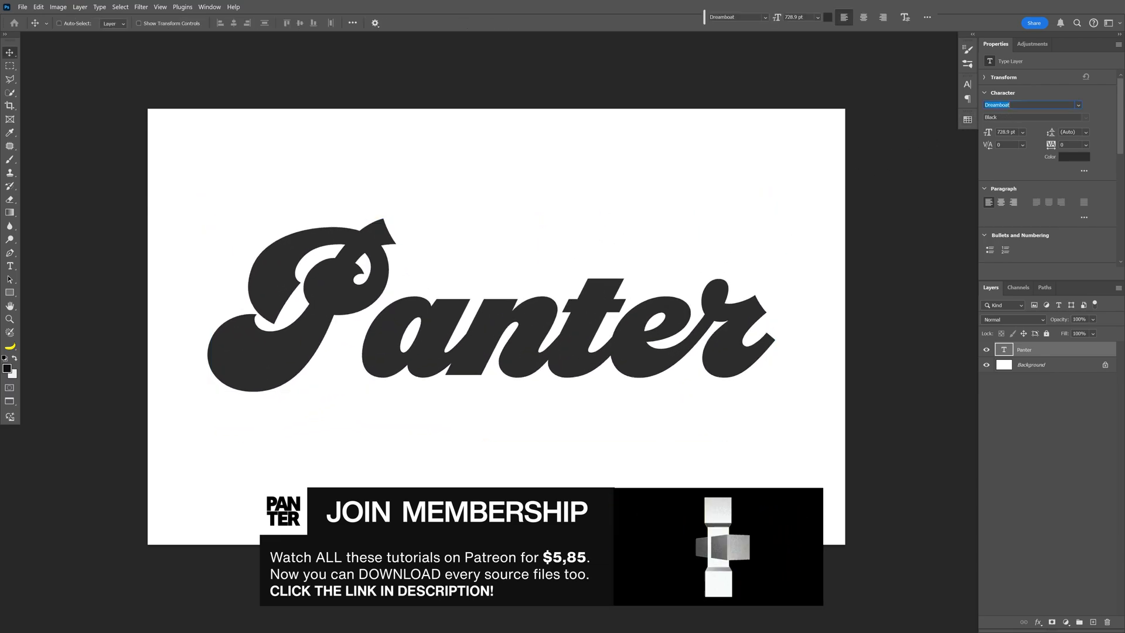
{"action": "left_click", "coordinate": [1009, 106]}
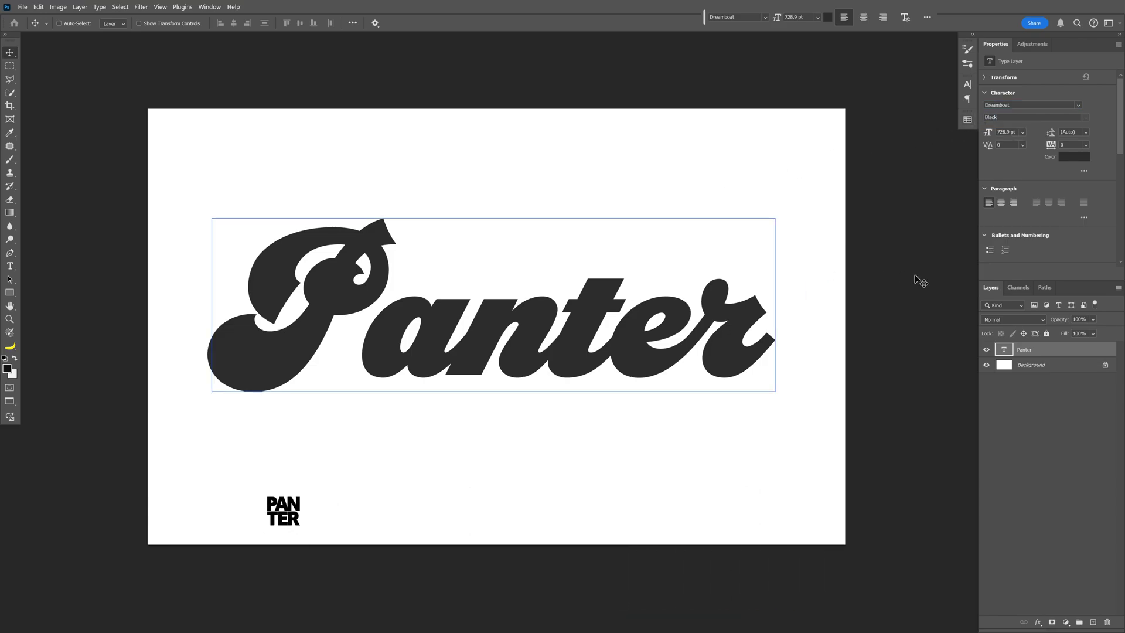
Add a 90° linear Gradient Overlay to the Panter layer.
{"action": "double_click", "coordinate": [1057, 352]}
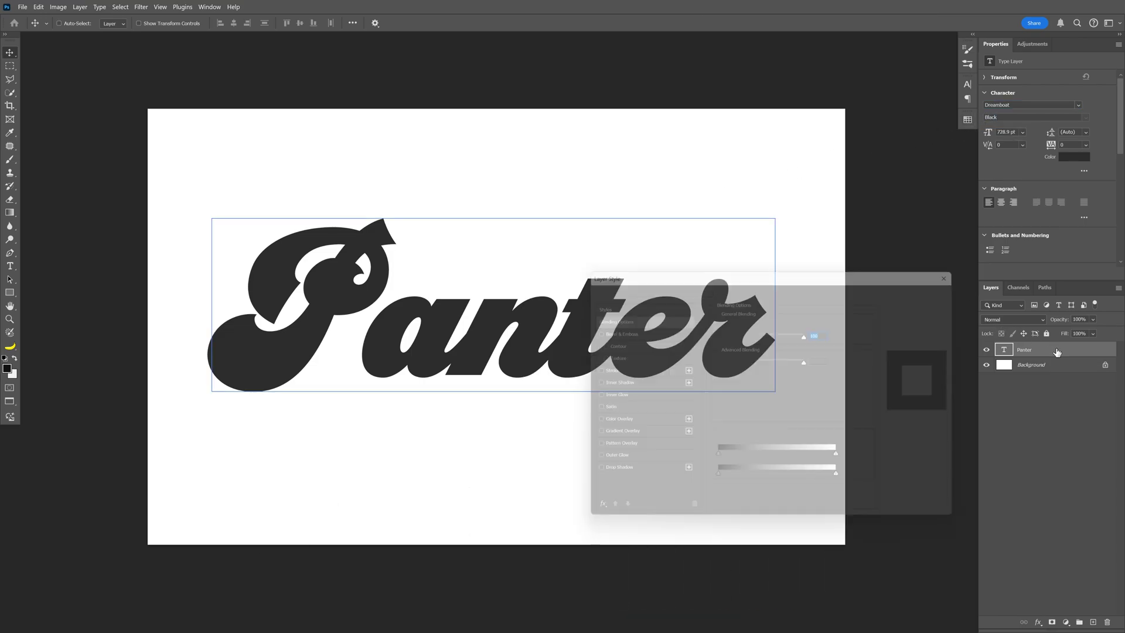
{"action": "left_click", "coordinate": [615, 441]}
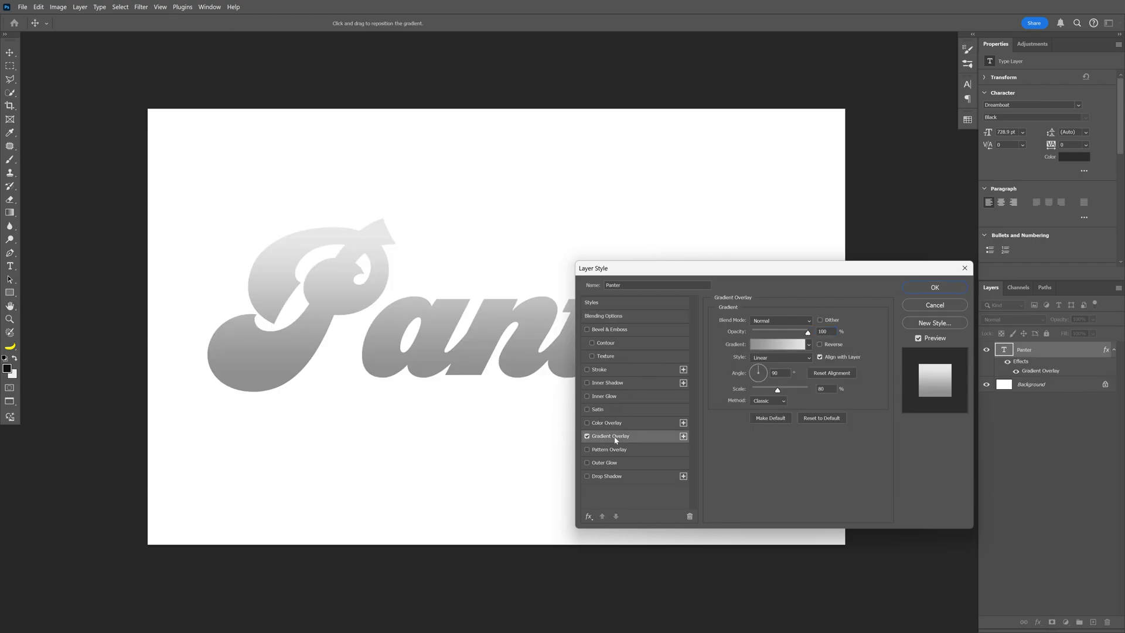
{"action": "left_click", "coordinate": [777, 373]}
{"action": "left_click", "coordinate": [773, 346]}
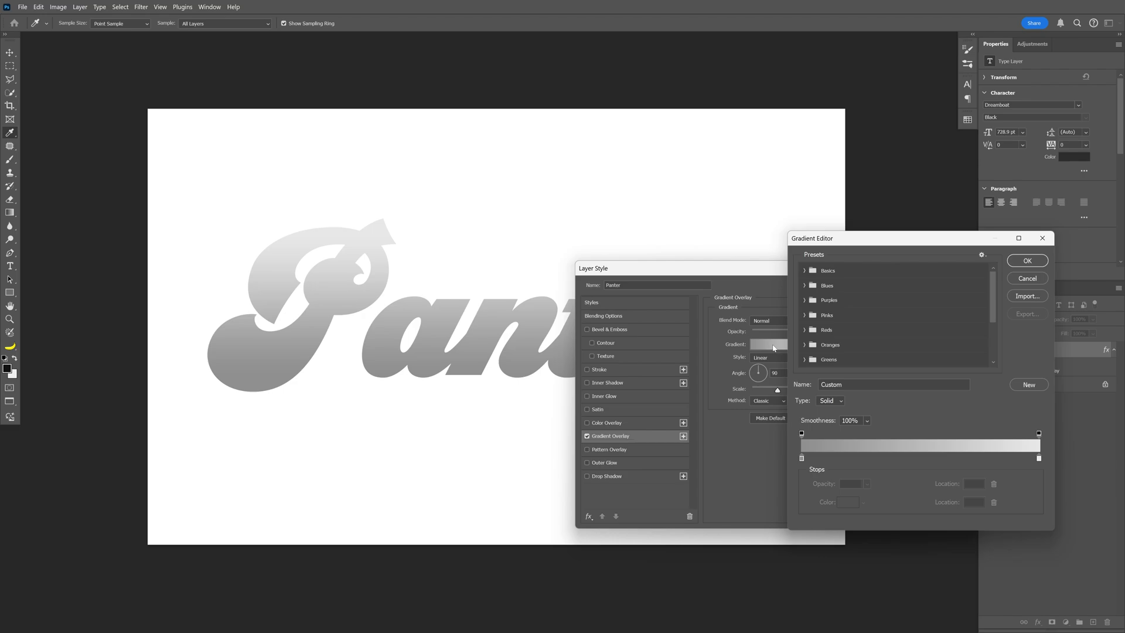
Set the overlay gradient stops to grey #8f8f8f and light grey #ededed.
{"action": "double_click", "coordinate": [803, 458]}
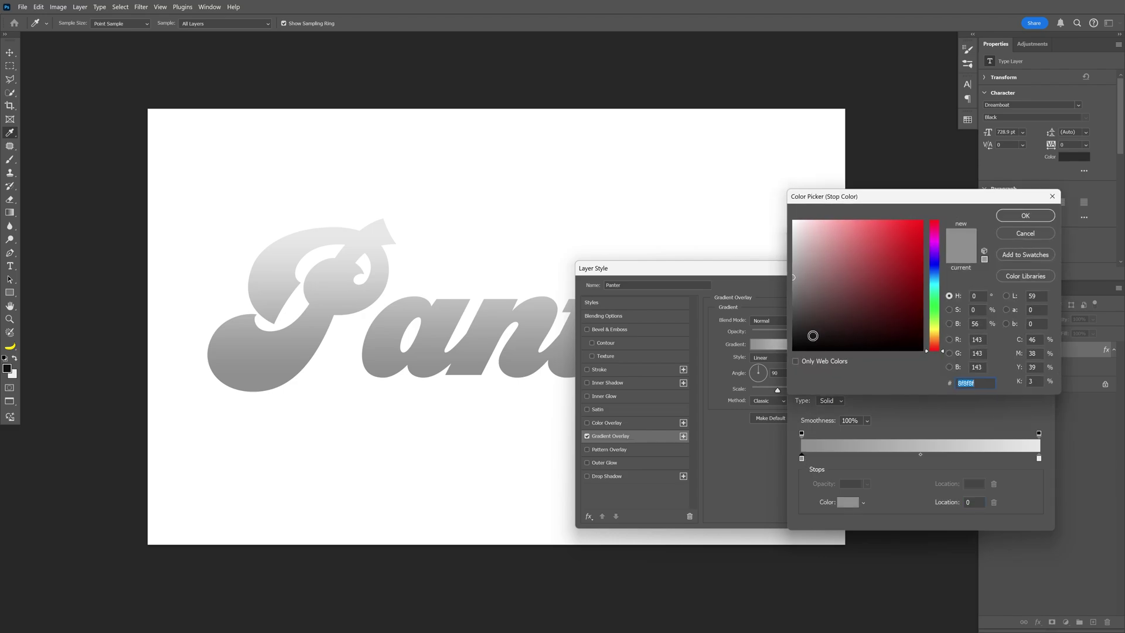
{"action": "left_click", "coordinate": [1047, 216]}
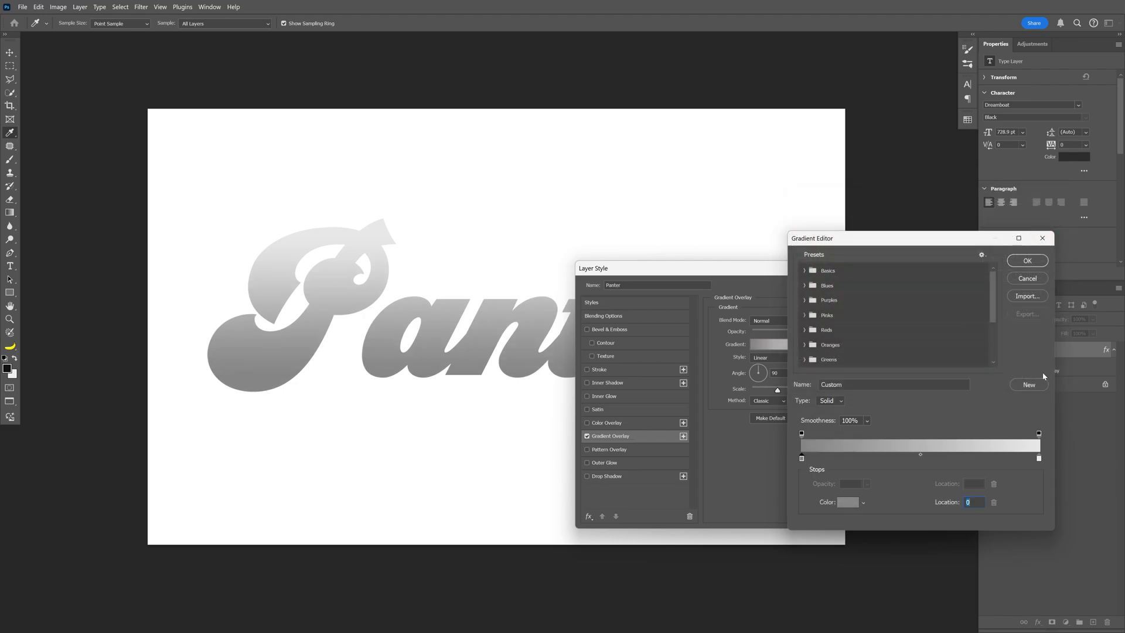
{"action": "double_click", "coordinate": [1039, 458]}
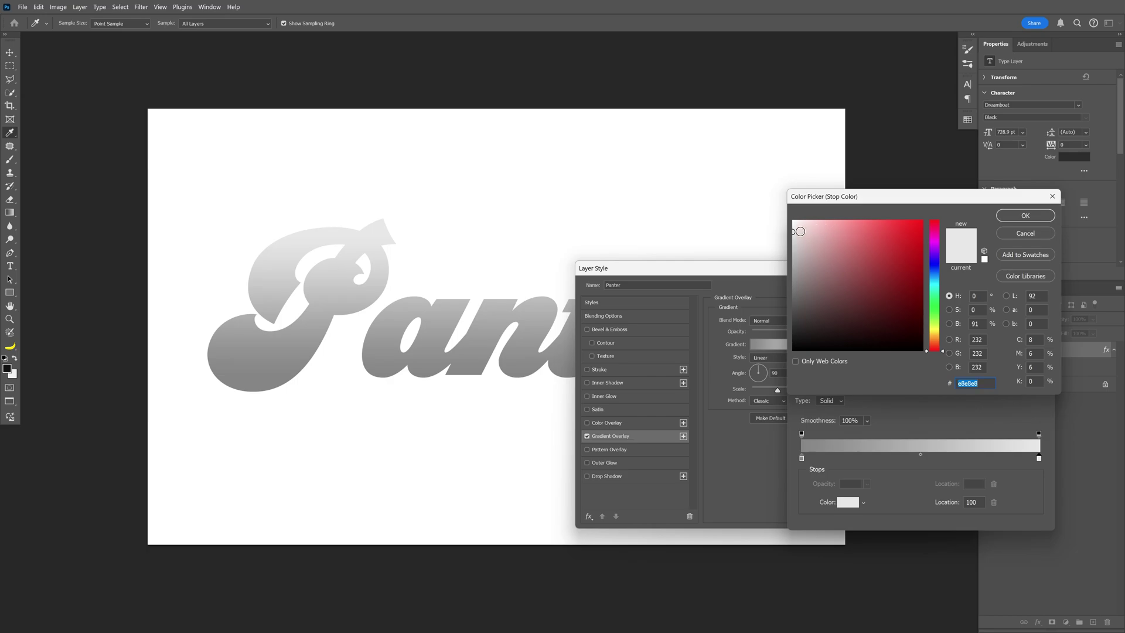
{"action": "type", "text": "ededed"}
{"action": "left_click", "coordinate": [1038, 218]}
{"action": "left_click", "coordinate": [1043, 236]}
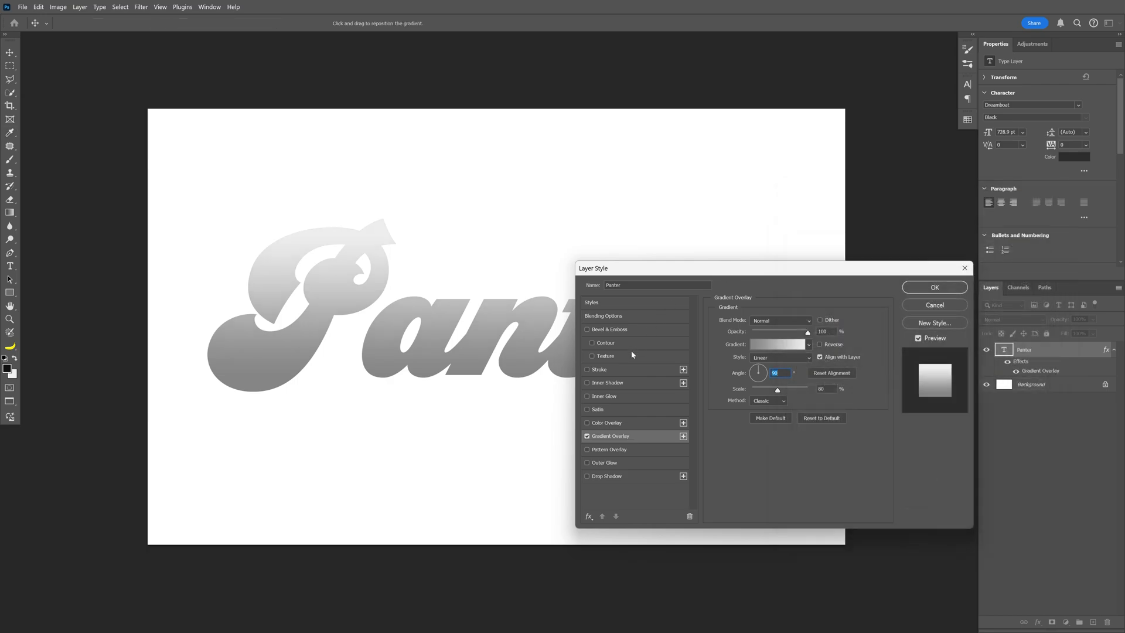
Add a 10 px outside Stroke with Gradient fill type to Panter.
{"action": "left_click", "coordinate": [616, 370]}
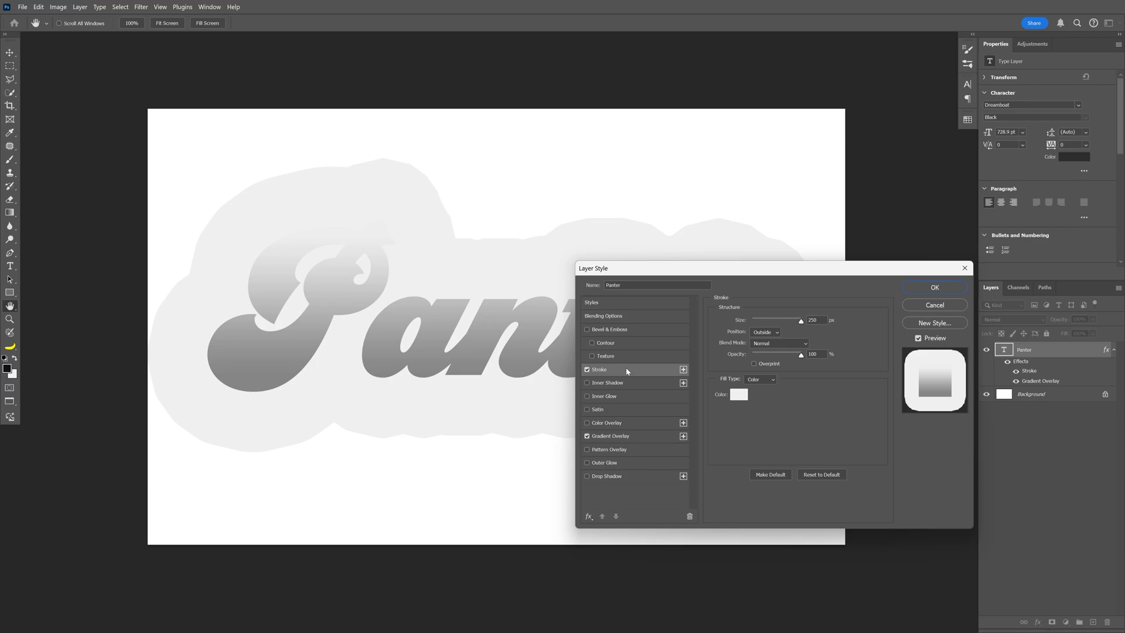
{"action": "left_click_drag", "start_coordinate": [764, 321], "coordinate": [758, 322]}
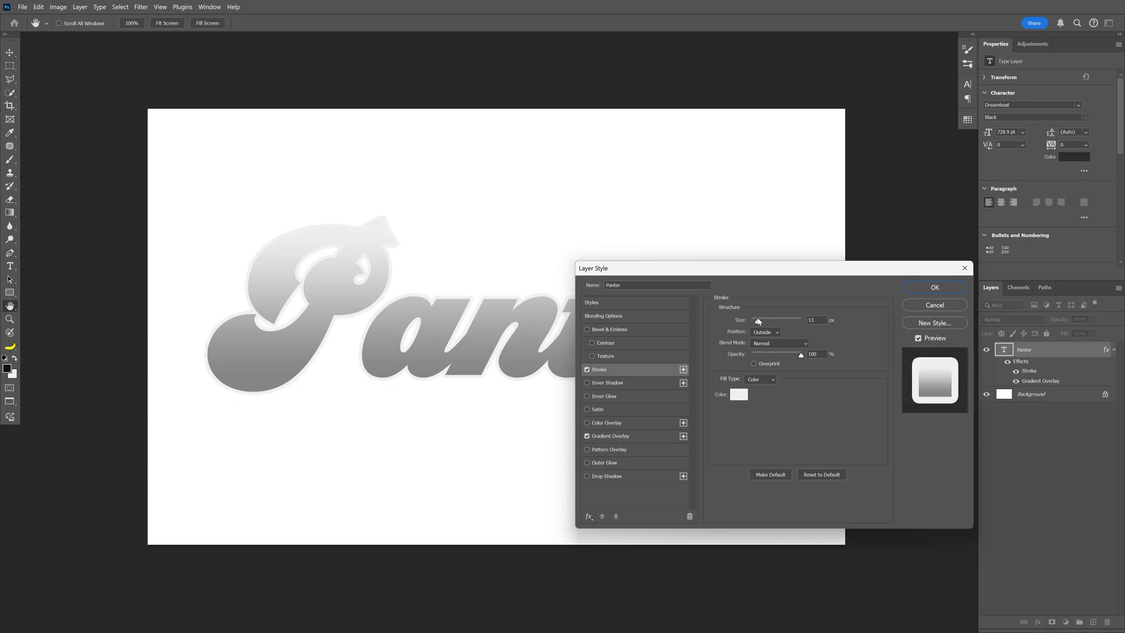
{"action": "left_click", "coordinate": [765, 332]}
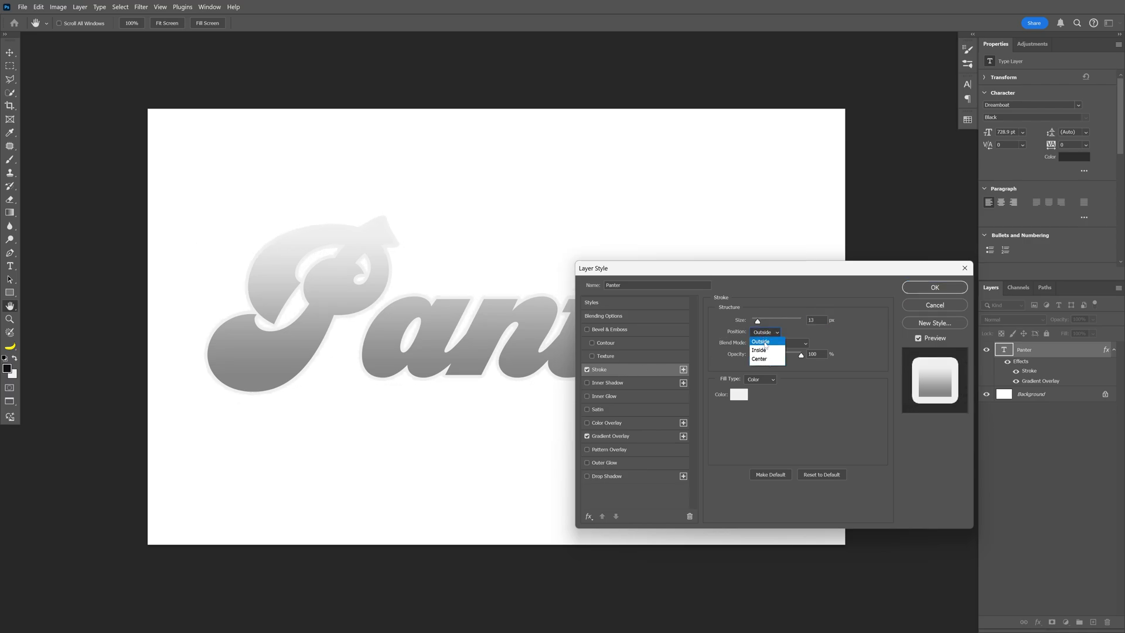
{"action": "left_click", "coordinate": [767, 344]}
{"action": "key", "text": "Down"}
{"action": "key", "text": "Down"}
{"action": "key", "text": "Down"}
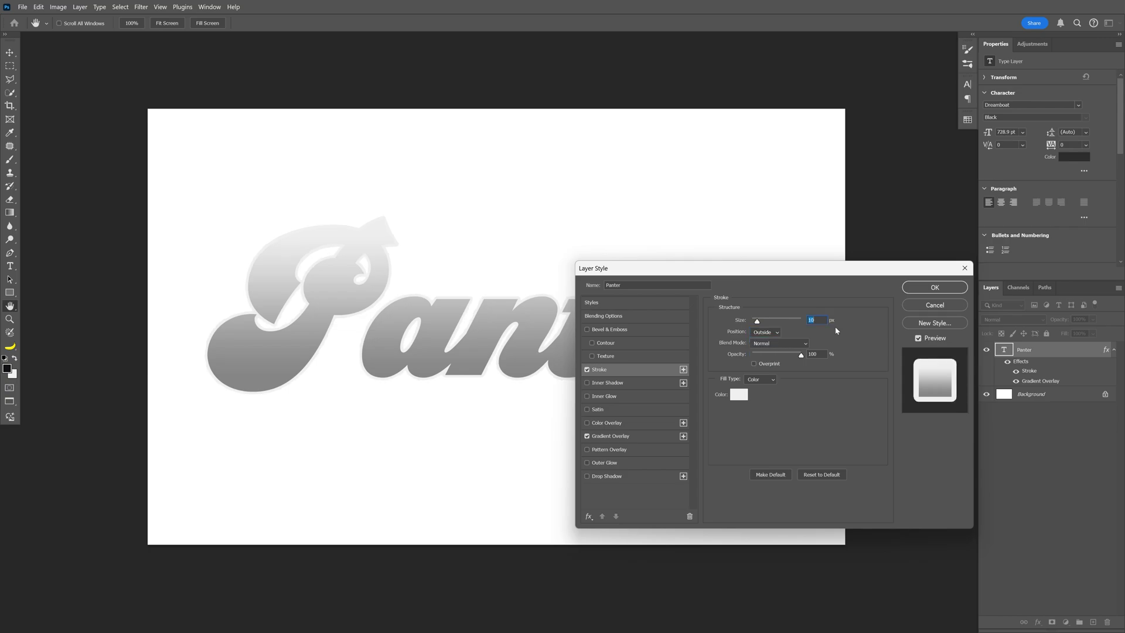
{"action": "left_click", "coordinate": [761, 378]}
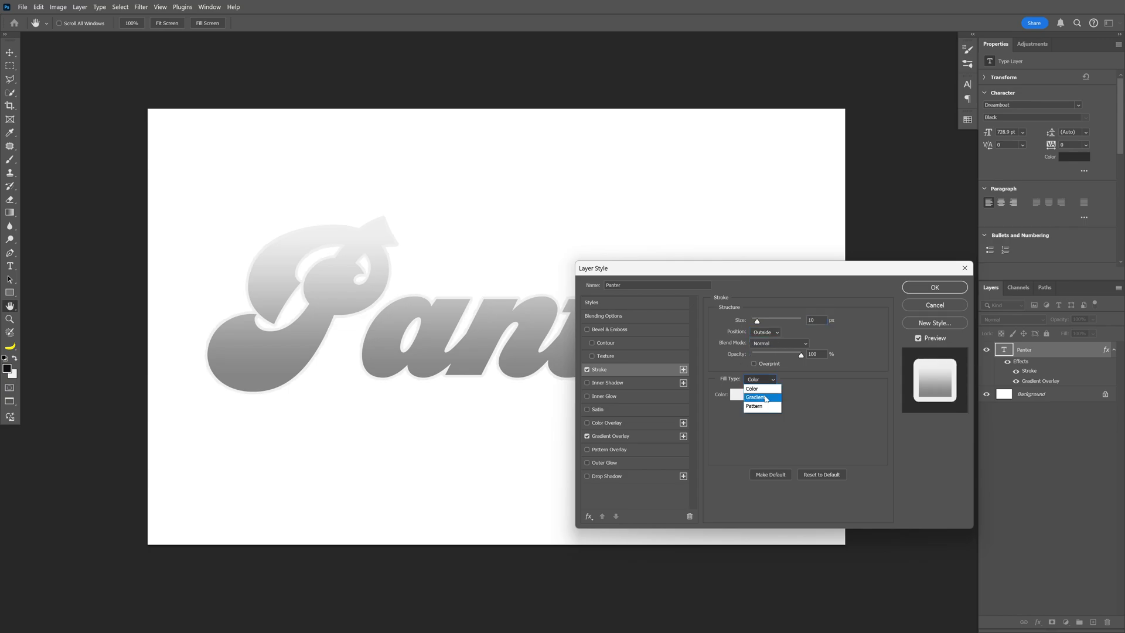
{"action": "left_click", "coordinate": [765, 397]}
{"action": "mouse_move", "coordinate": [758, 274]}
{"action": "left_mouse_down"}
{"action": "mouse_move", "coordinate": [885, 456]}
{"action": "mouse_move", "coordinate": [880, 478]}
{"action": "mouse_move", "coordinate": [881, 355]}
{"action": "left_mouse_up"}
{"action": "key", "text": "Tab"}
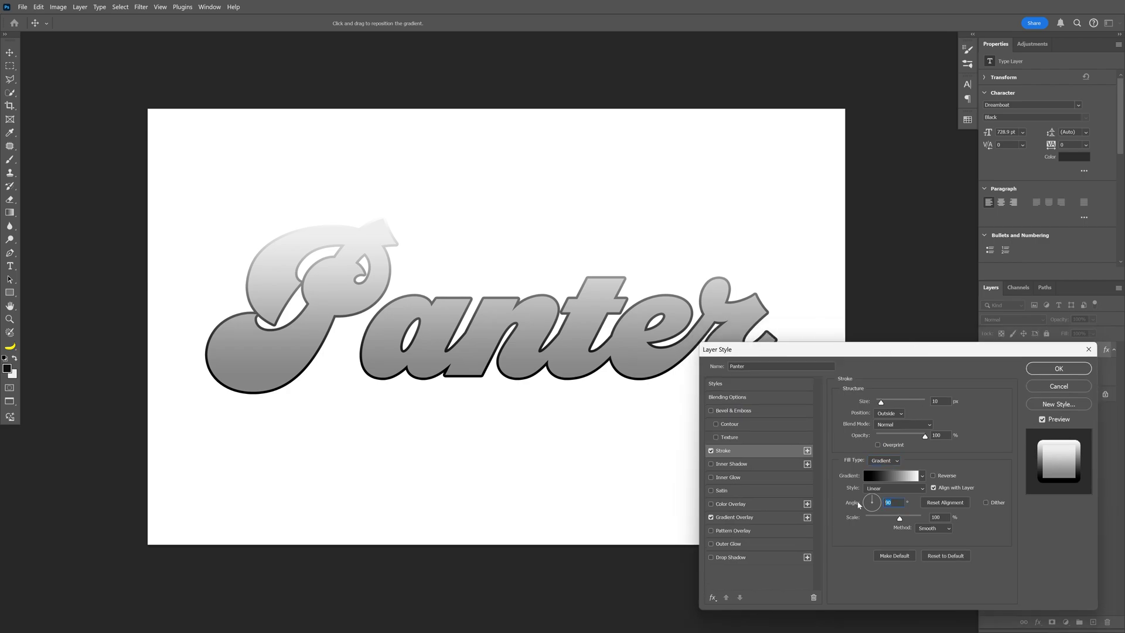
Set the stroke gradient angle to 0 and its ends to #191919 and light grey.
{"action": "type", "text": "0"}
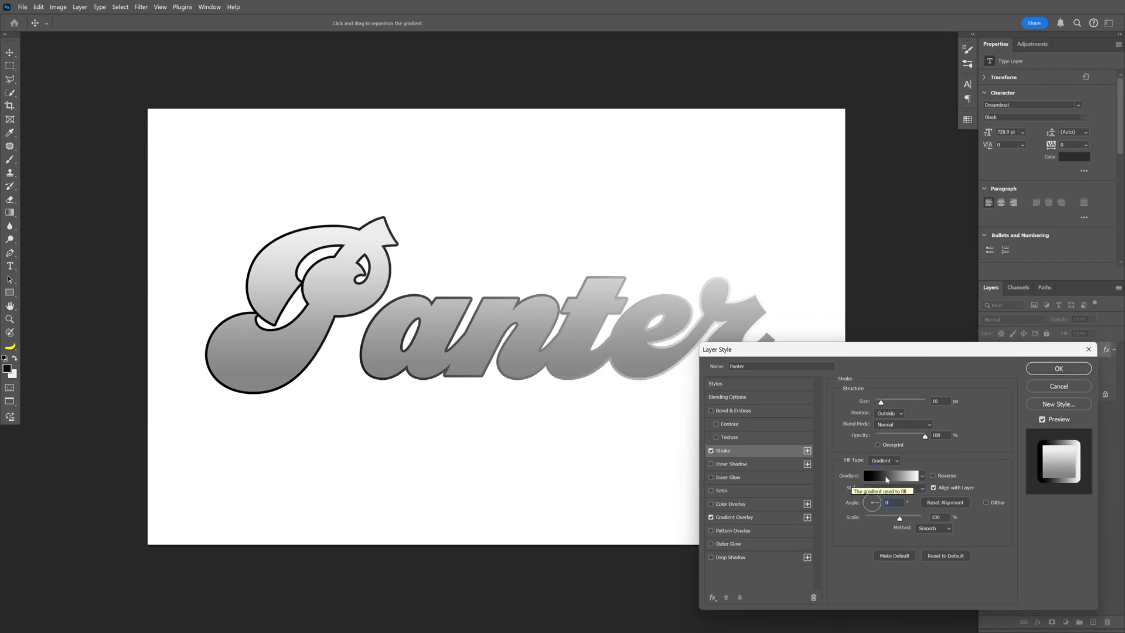
{"action": "left_click", "coordinate": [887, 477]}
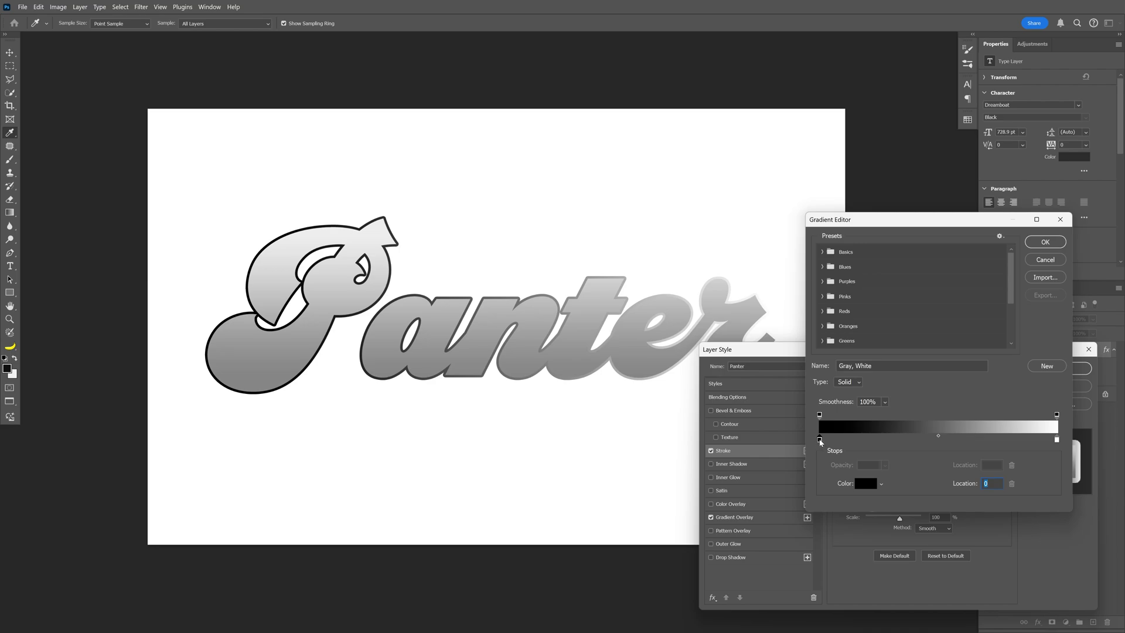
{"action": "left_click", "coordinate": [866, 484]}
{"action": "left_click", "coordinate": [793, 337]}
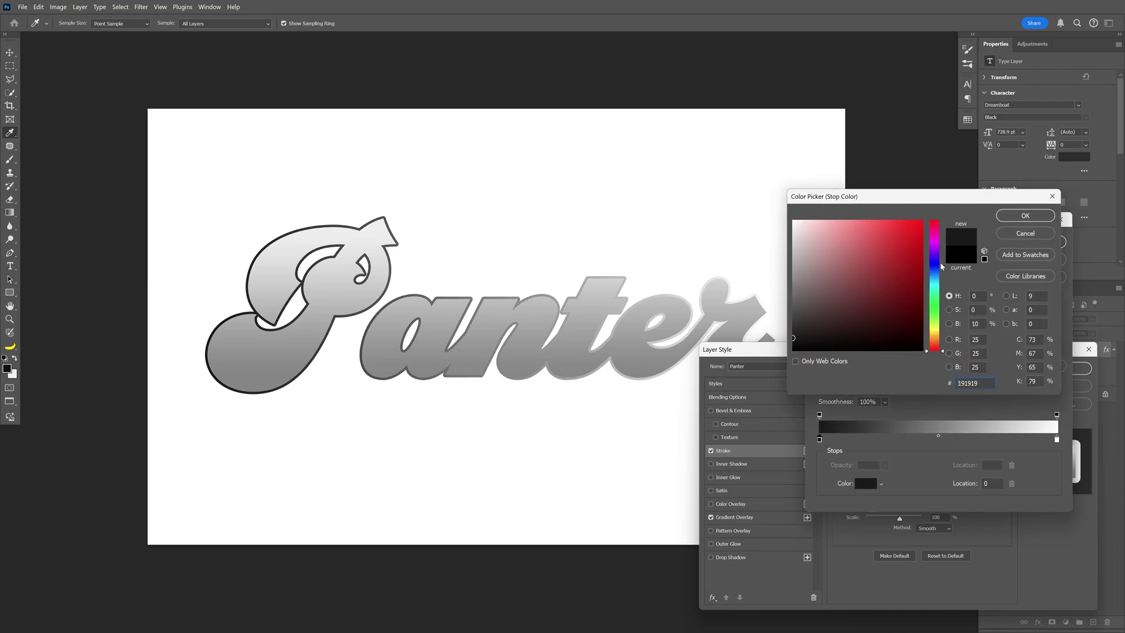
{"action": "left_click", "coordinate": [1022, 219]}
{"action": "double_click", "coordinate": [1056, 439]}
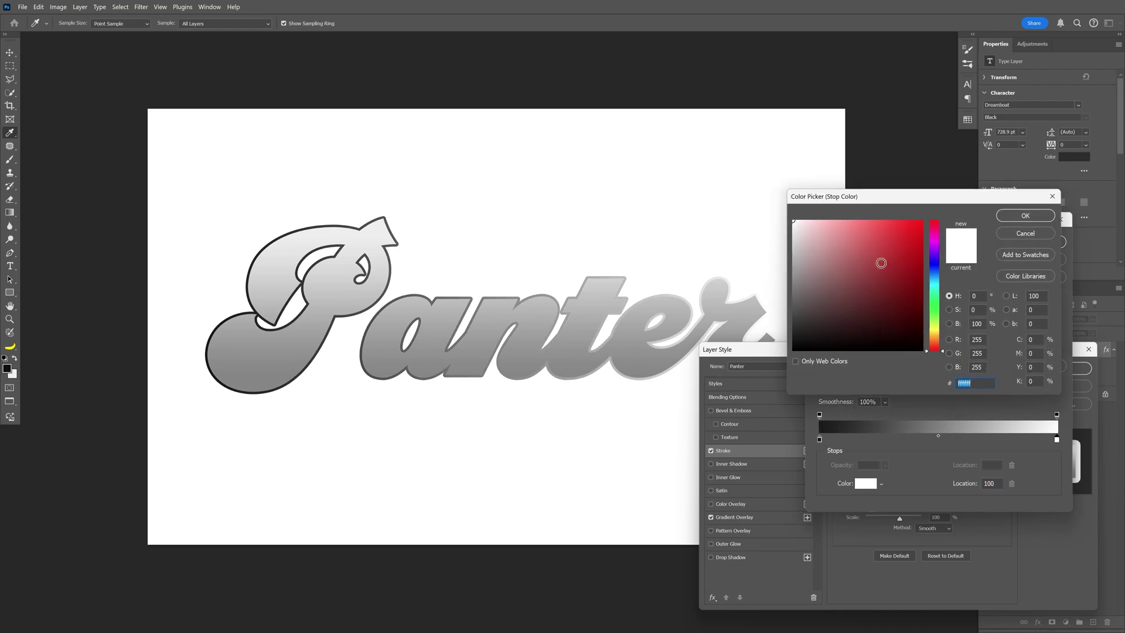
{"action": "left_click", "coordinate": [818, 233]}
{"action": "left_click", "coordinate": [793, 229]}
{"action": "left_click", "coordinate": [1026, 216]}
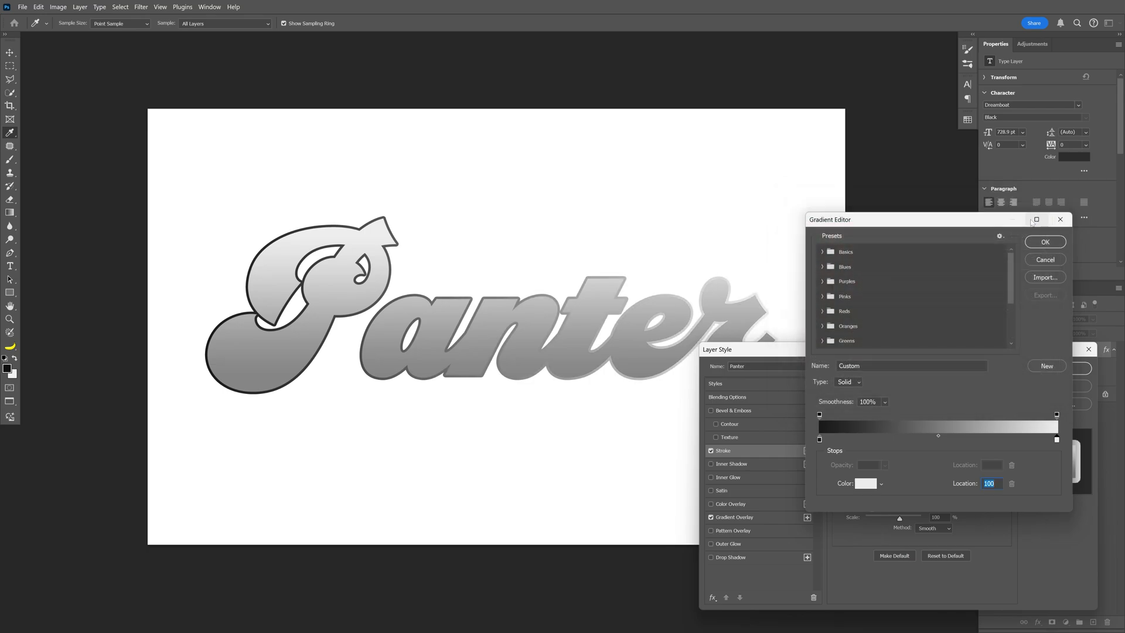
Add alternating white and black stops along the stroke gradient for banded stripes.
{"action": "left_click_drag", "start_coordinate": [1043, 443], "coordinate": [878, 443]}
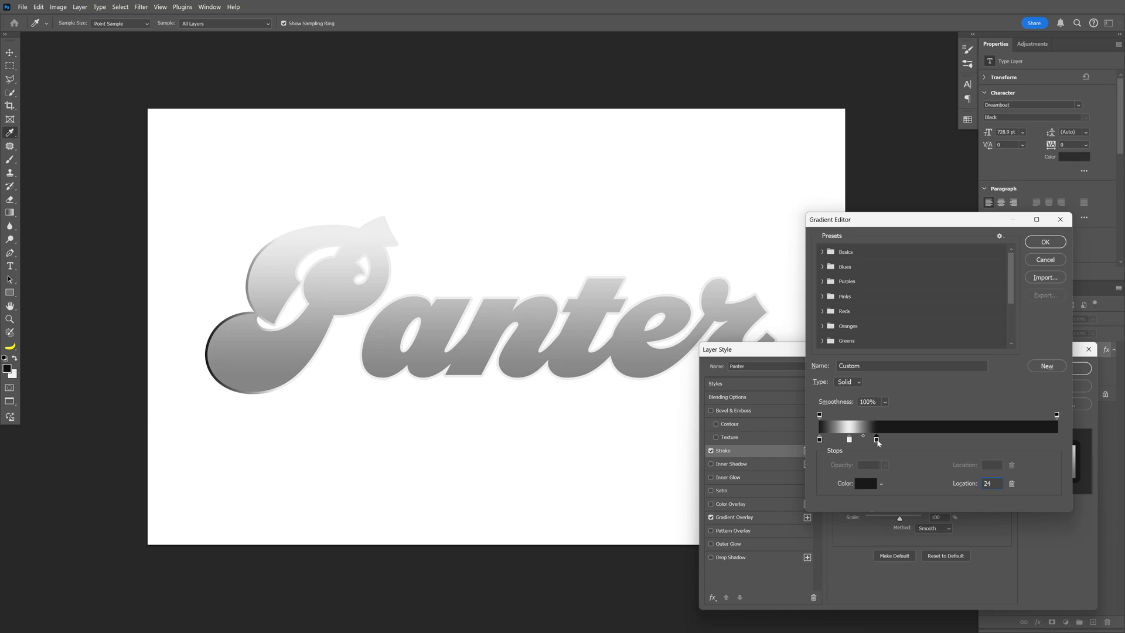
{"action": "left_click", "coordinate": [901, 441]}
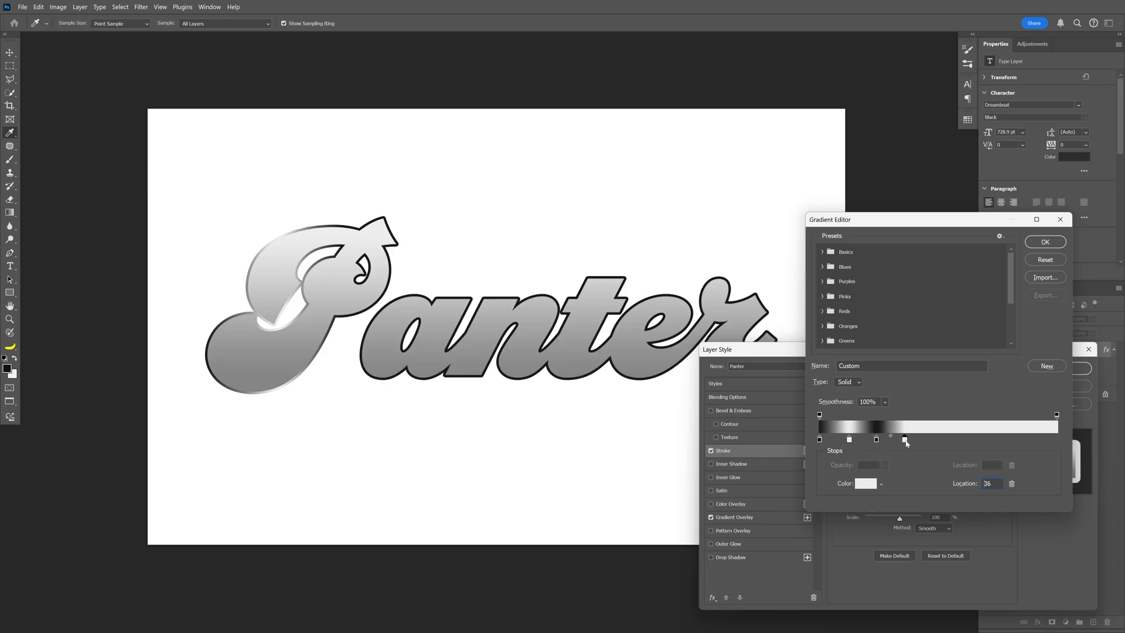
{"action": "left_click_drag", "start_coordinate": [877, 444], "coordinate": [942, 442], "text": "alt"}
{"action": "left_click", "coordinate": [954, 442]}
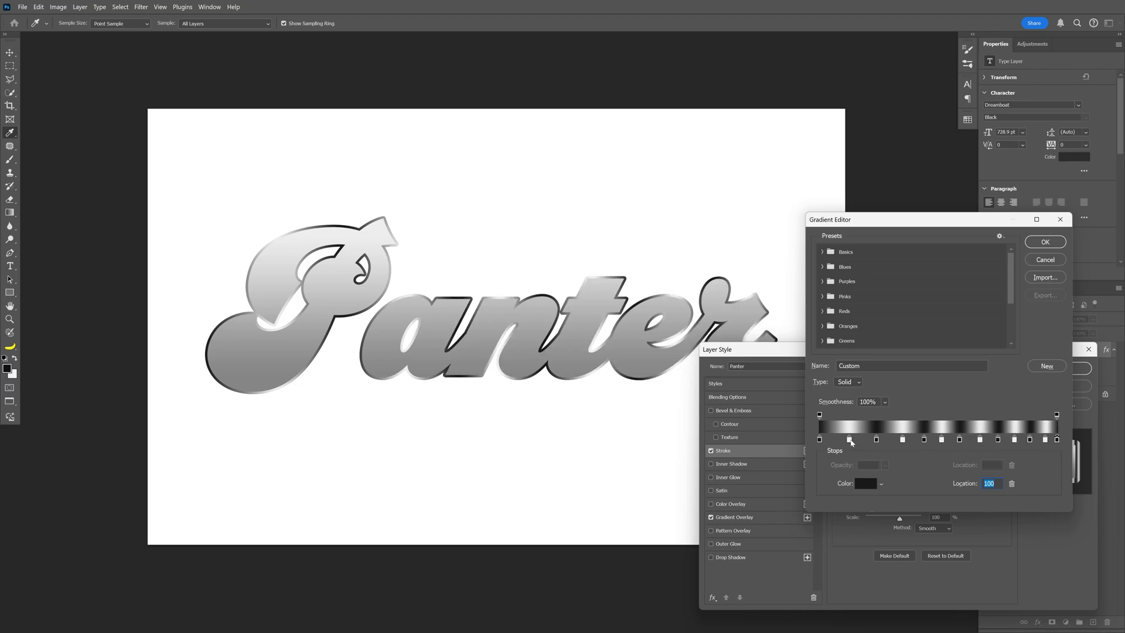
{"action": "left_click", "coordinate": [1043, 242]}
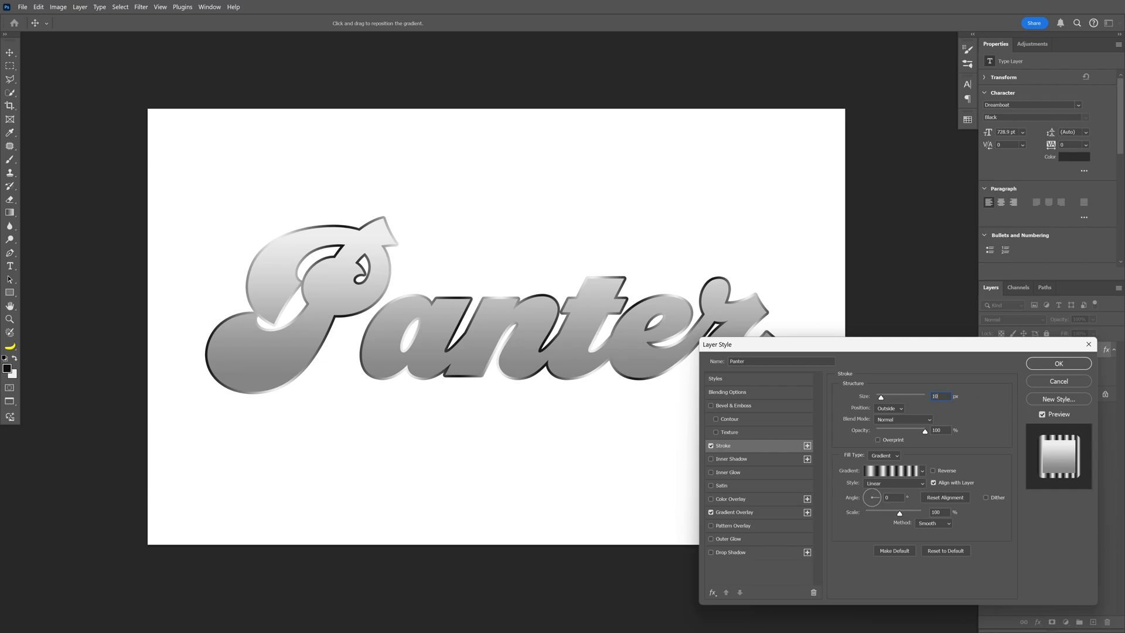
Change the Panter stroke to 7 px and move the text slightly lower.
{"action": "key", "text": "BackSpace"}
{"action": "key", "text": "Up"}
{"action": "key", "text": "Up"}
{"action": "key", "text": "Up"}
{"action": "key", "text": "Up"}
{"action": "key", "text": "Up"}
{"action": "key", "text": "Up"}
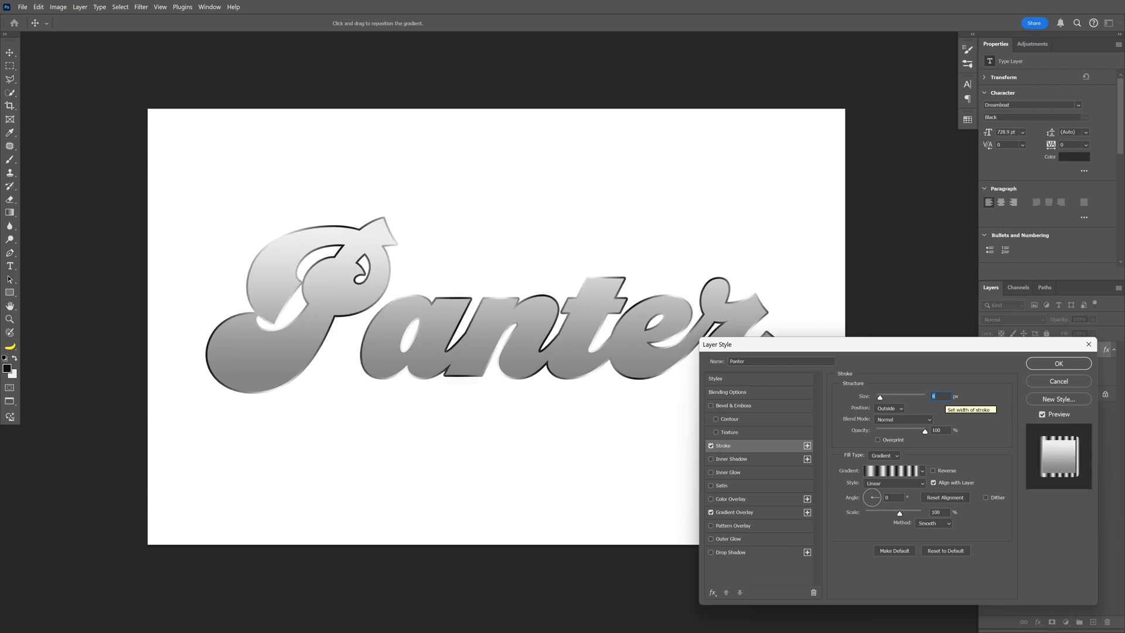
{"action": "left_click", "coordinate": [1068, 360]}
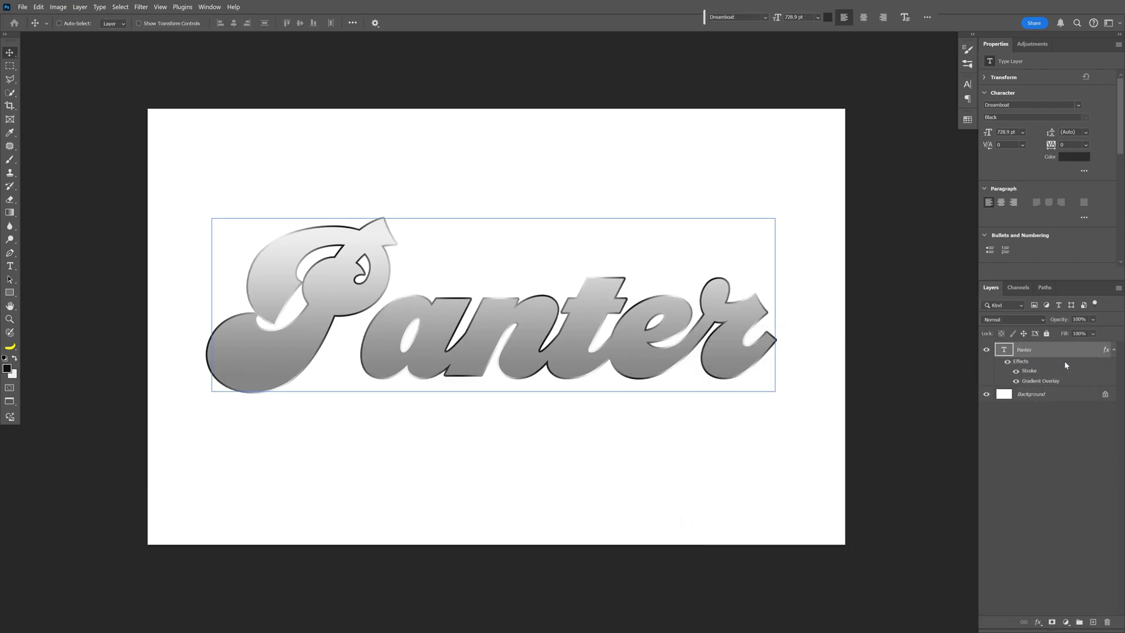
{"action": "left_click_drag", "start_coordinate": [753, 340], "coordinate": [748, 366]}
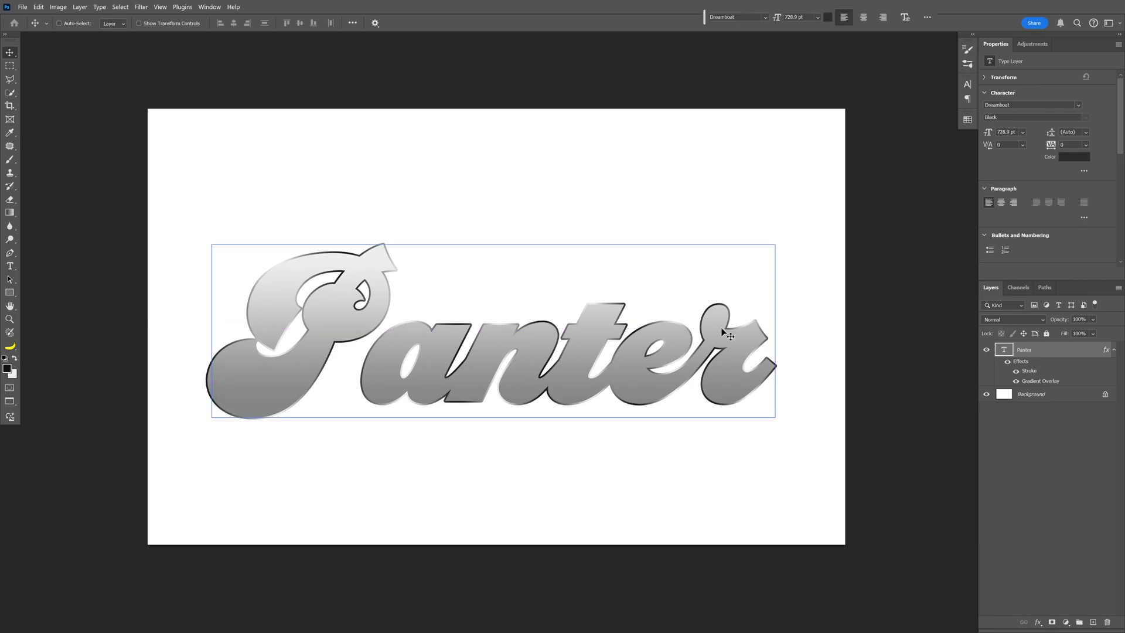
{"action": "left_click", "coordinate": [1114, 349]}
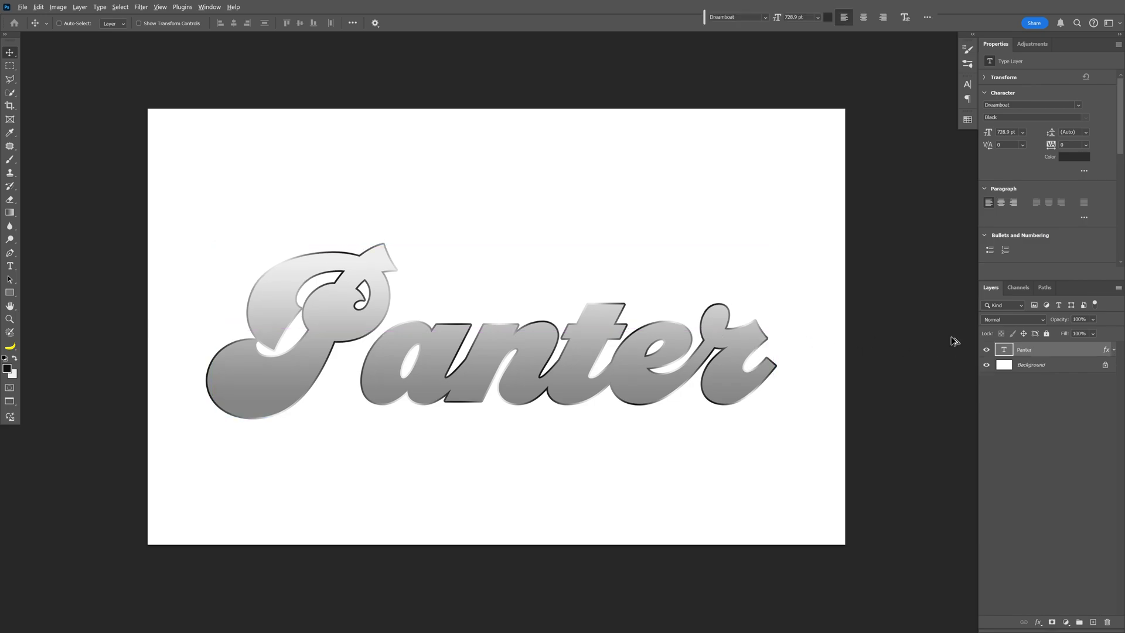
Duplicate and nudge Panter upward repeatedly, building about 61 stacked extrusion copies.
{"action": "key", "text": "ctrl+j"}
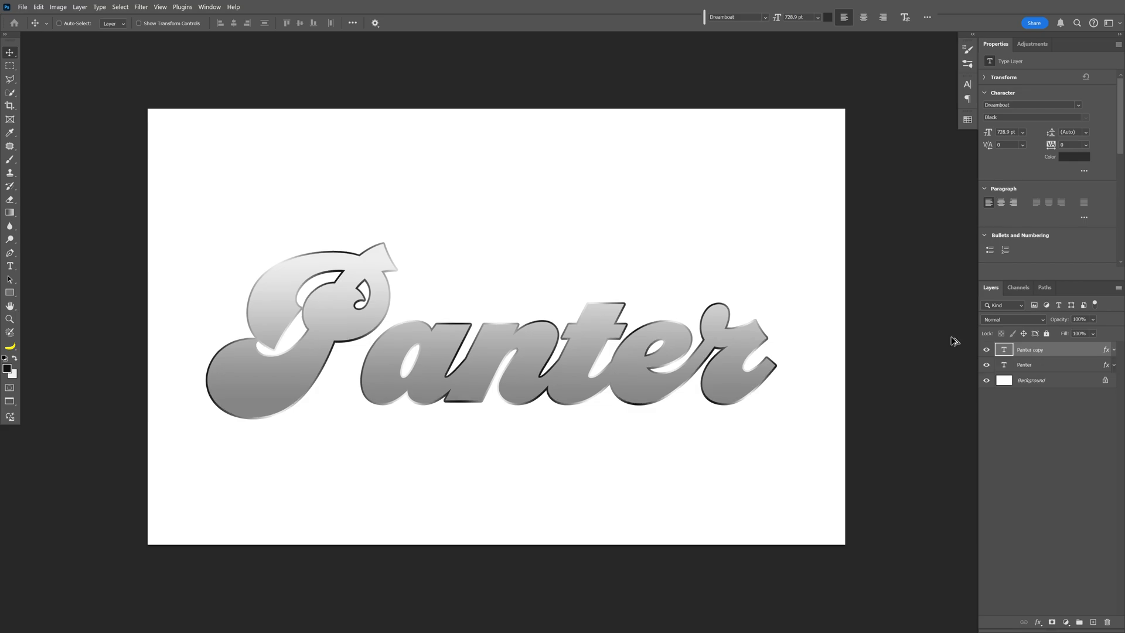
{"action": "key", "text": "alt+Up"}
{"action": "key", "text": "alt+Up"}
{"action": "key", "text": "alt+Up"}
{"action": "key", "text": "alt+Up"}
{"action": "key", "text": "alt+Up"}
{"action": "key", "text": "alt+Up"}
{"action": "key", "text": "alt+Up"}
{"action": "key", "text": "alt+Up"}
{"action": "key", "text": "alt+Up"}
{"action": "key", "text": "alt+Up"}
{"action": "key", "text": "alt+Up"}
{"action": "key", "text": "alt+Up"}
{"action": "key", "text": "alt+Up"}
{"action": "key", "text": "alt+Up"}
{"action": "key", "text": "alt+Up"}
{"action": "key", "text": "alt+Up"}
{"action": "key", "text": "alt+Up"}
{"action": "key", "text": "alt+Up"}
{"action": "key", "text": "alt+Up"}
{"action": "key", "text": "alt+Up"}
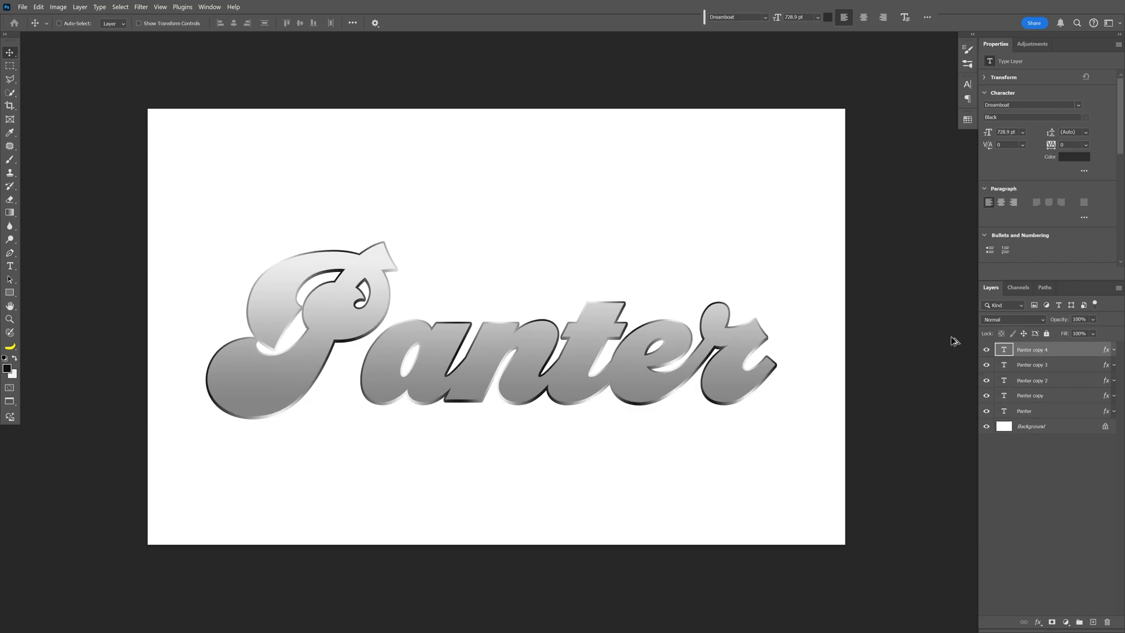
{"action": "key", "text": "alt+Up"}
{"action": "key", "text": "alt+Up"}
{"action": "key", "text": "alt+Up"}
{"action": "key", "text": "alt+Up"}
{"action": "key", "text": "alt+Up"}
{"action": "key", "text": "alt+Up"}
{"action": "key", "text": "alt+Up"}
{"action": "key", "text": "alt+Up"}
{"action": "key", "text": "alt+Up"}
{"action": "key", "text": "alt+Up"}
{"action": "key", "text": "alt+Up"}
{"action": "key", "text": "alt+Up"}
{"action": "key", "text": "alt+Up"}
{"action": "key", "text": "alt+Up"}
{"action": "key", "text": "alt+Up"}
{"action": "key", "text": "alt+Up"}
{"action": "key", "text": "alt+Up"}
{"action": "key", "text": "alt+Up"}
{"action": "key", "text": "alt+Up"}
{"action": "key", "text": "alt+Up"}
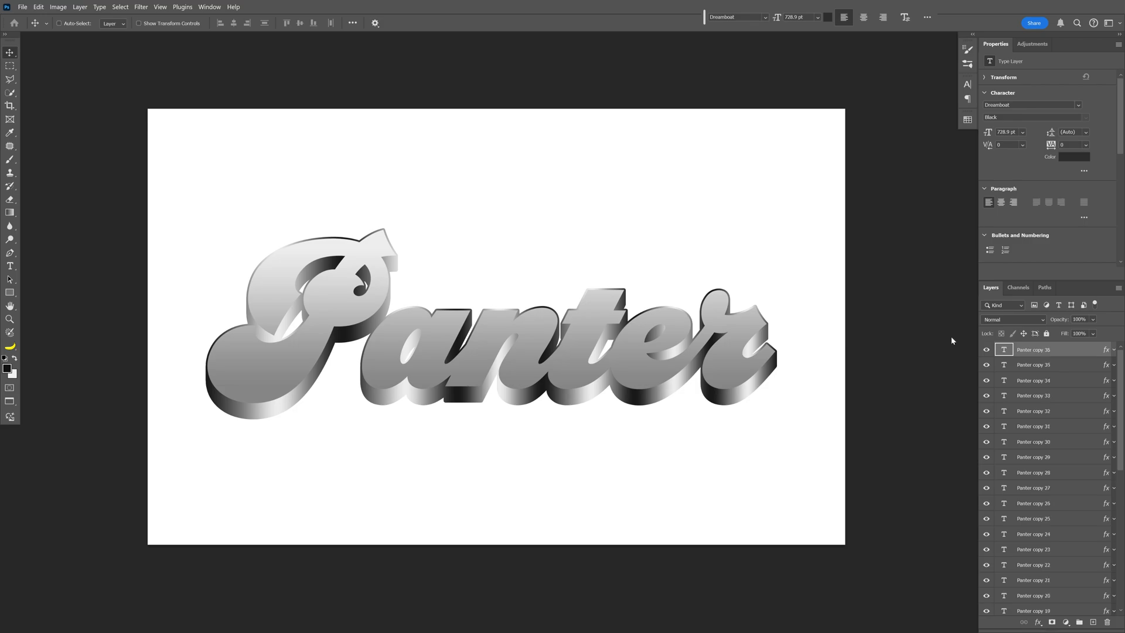
{"action": "key", "text": "alt+Up"}
{"action": "key", "text": "alt+Up"}
{"action": "key", "text": "alt+Up"}
{"action": "key", "text": "alt+Up"}
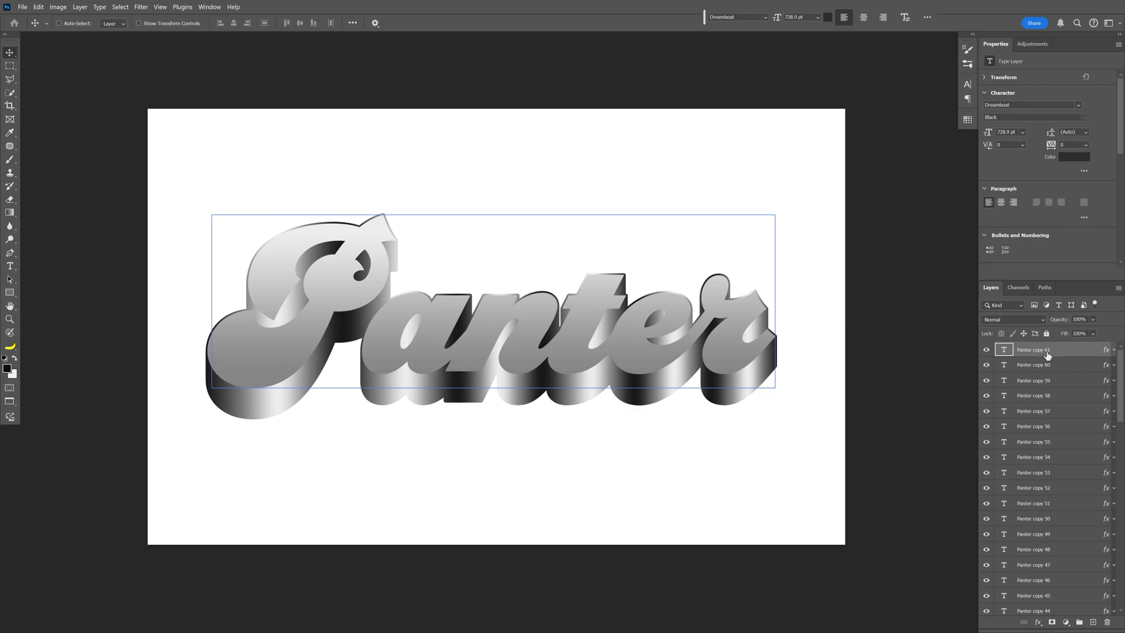
{"action": "left_click", "coordinate": [1061, 367]}
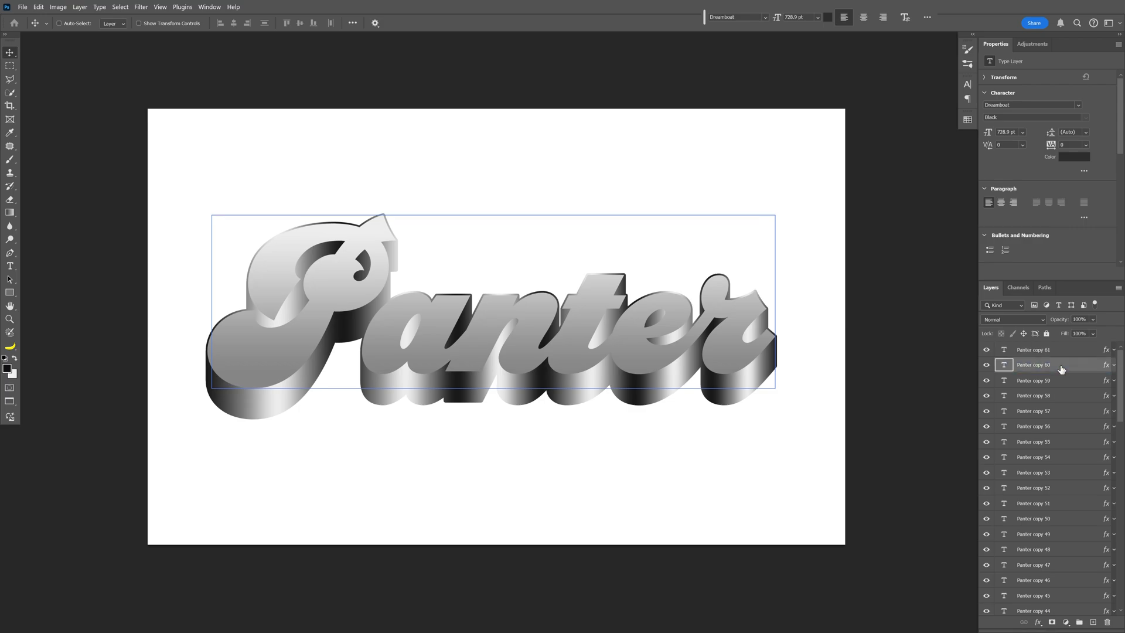
{"action": "scroll", "coordinate": [1058, 372], "scroll_direction": "down", "scroll_amount": 15}
Group Panter copy 60 down through the original Panter layer.
{"action": "left_click", "coordinate": [1048, 593]}
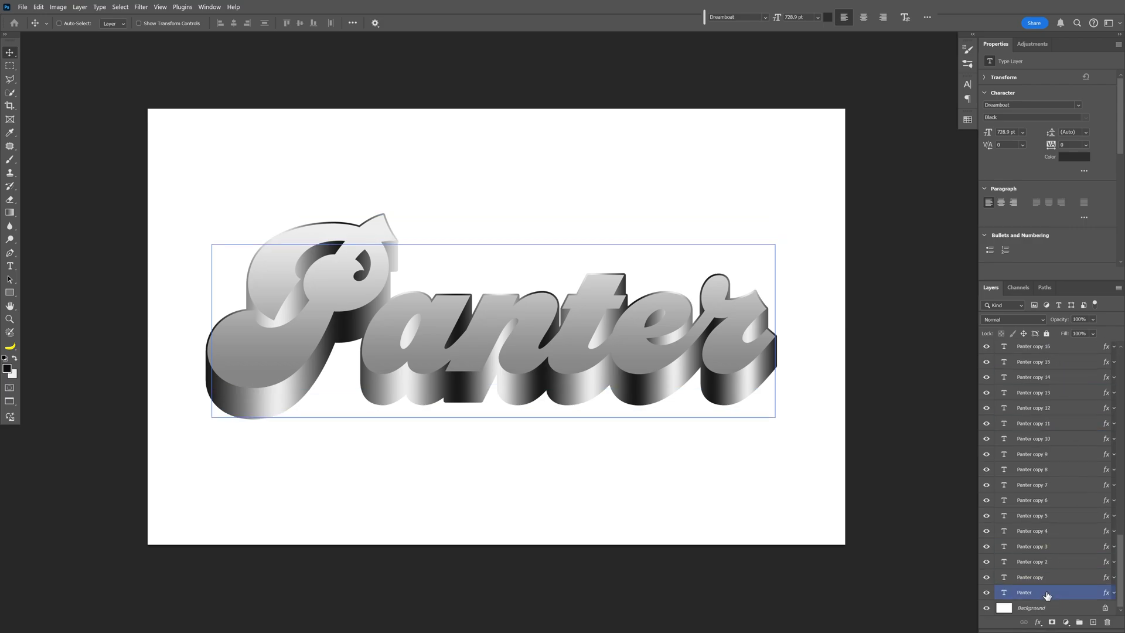
{"action": "key", "text": "ctrl+alt+a"}
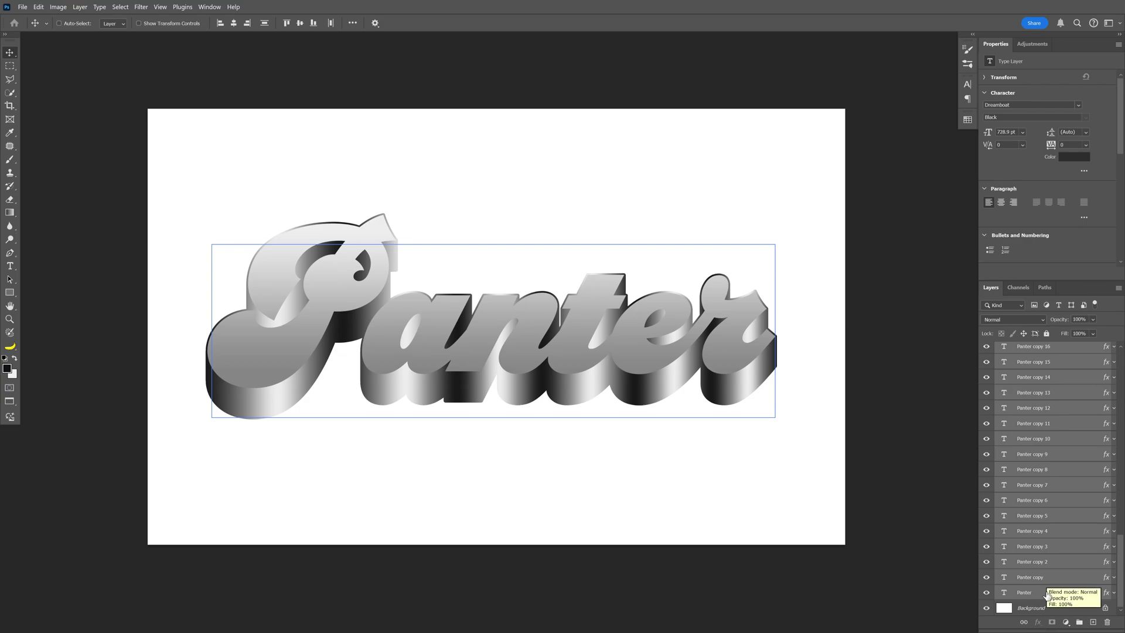
{"action": "key", "text": "ctrl+g"}
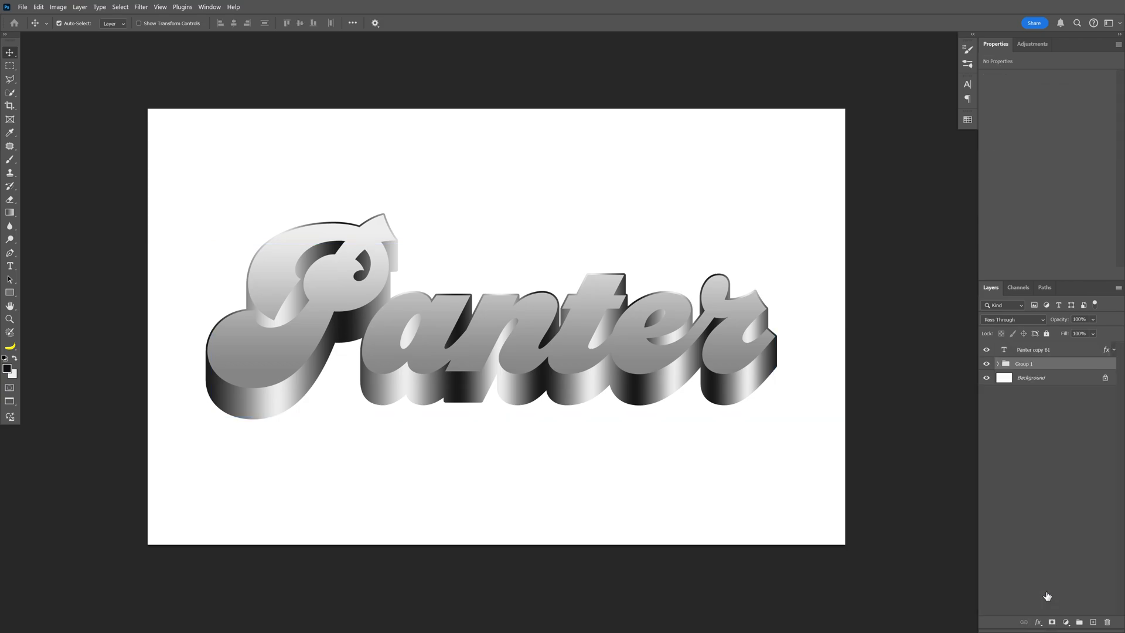
Rename the group 'Extrude' and bring up Layer Style for Panter copy 61.
{"action": "double_click", "coordinate": [1024, 364]}
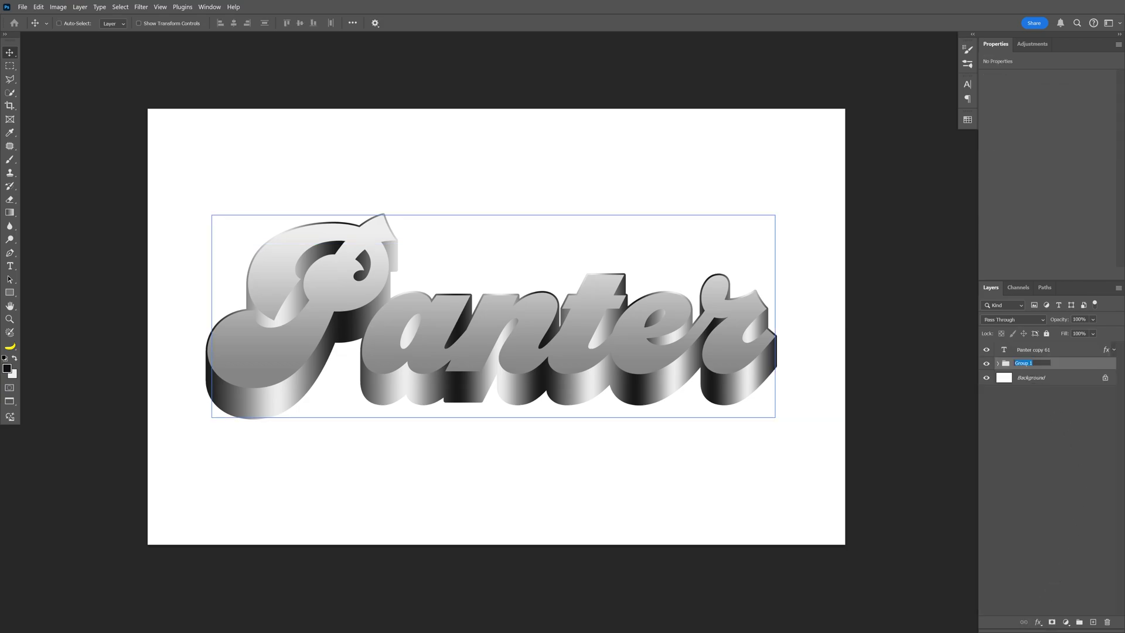
{"action": "type", "text": "Extrude"}
{"action": "key", "text": "Return"}
{"action": "key", "text": "ctrl+plus"}
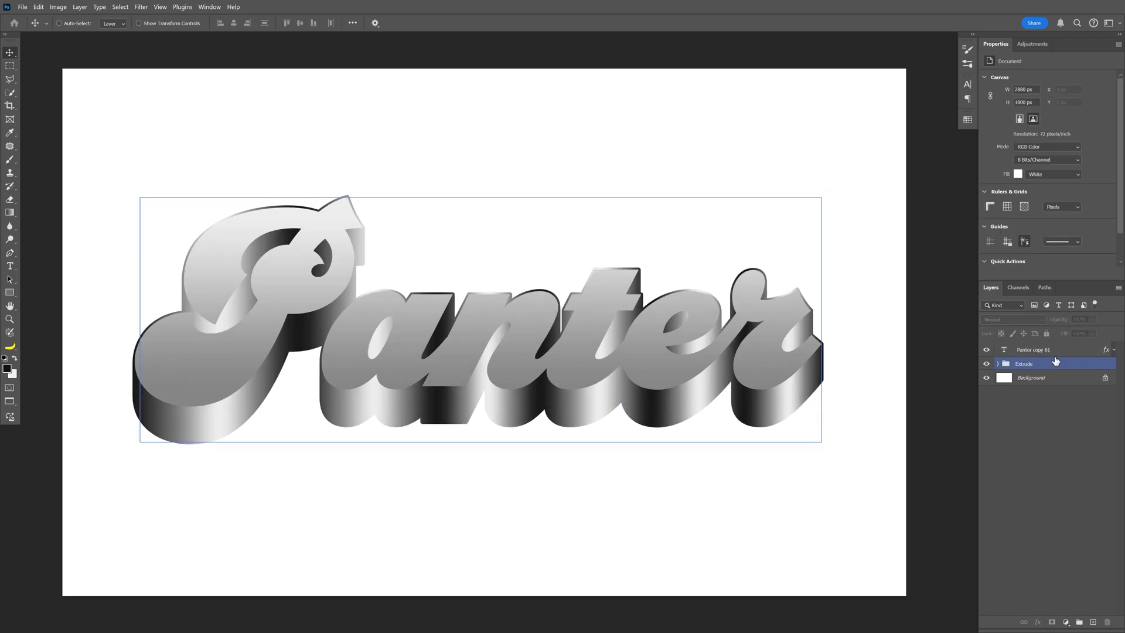
{"action": "double_click", "coordinate": [1073, 350]}
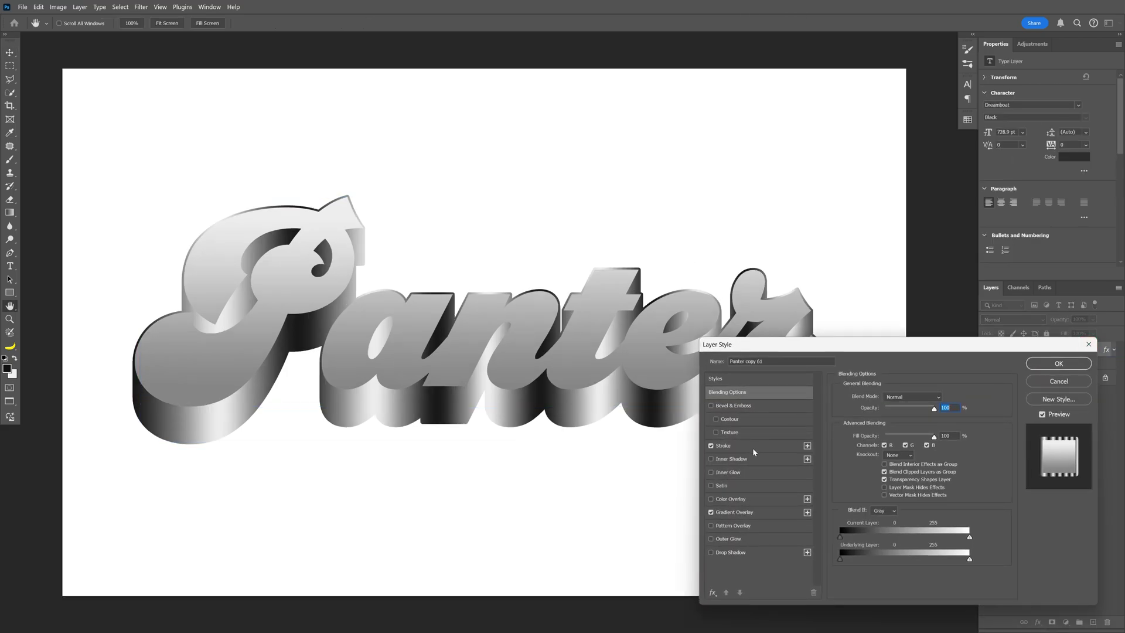
Give Panter copy 61 a solid-colour Stroke centred on the letter edges.
{"action": "left_click", "coordinate": [753, 450]}
{"action": "left_click", "coordinate": [882, 456]}
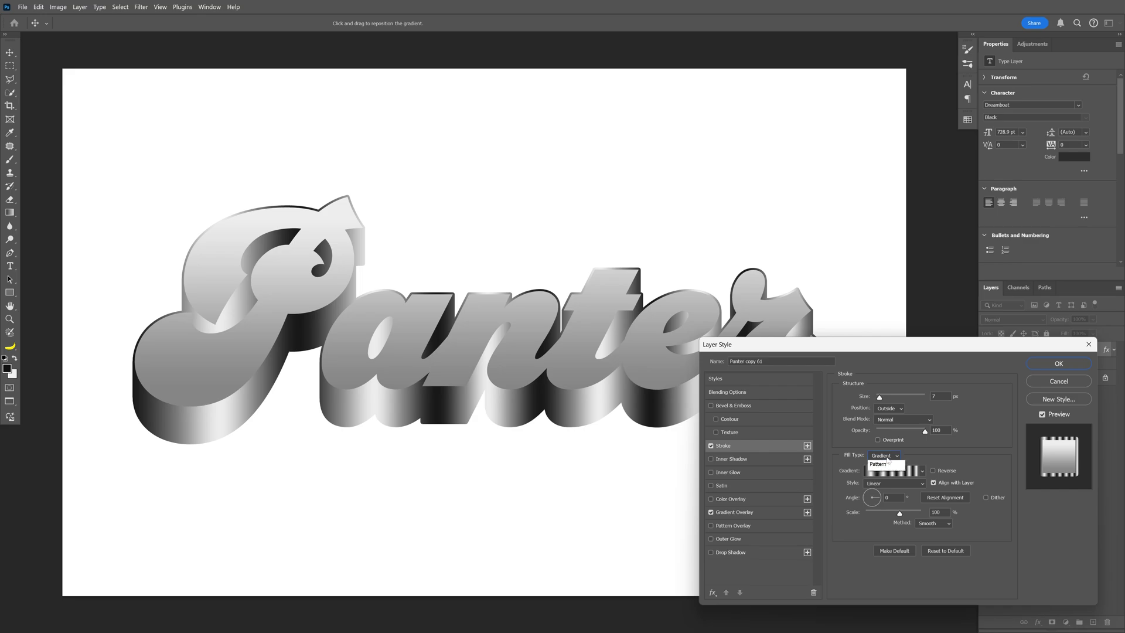
{"action": "left_click", "coordinate": [898, 452]}
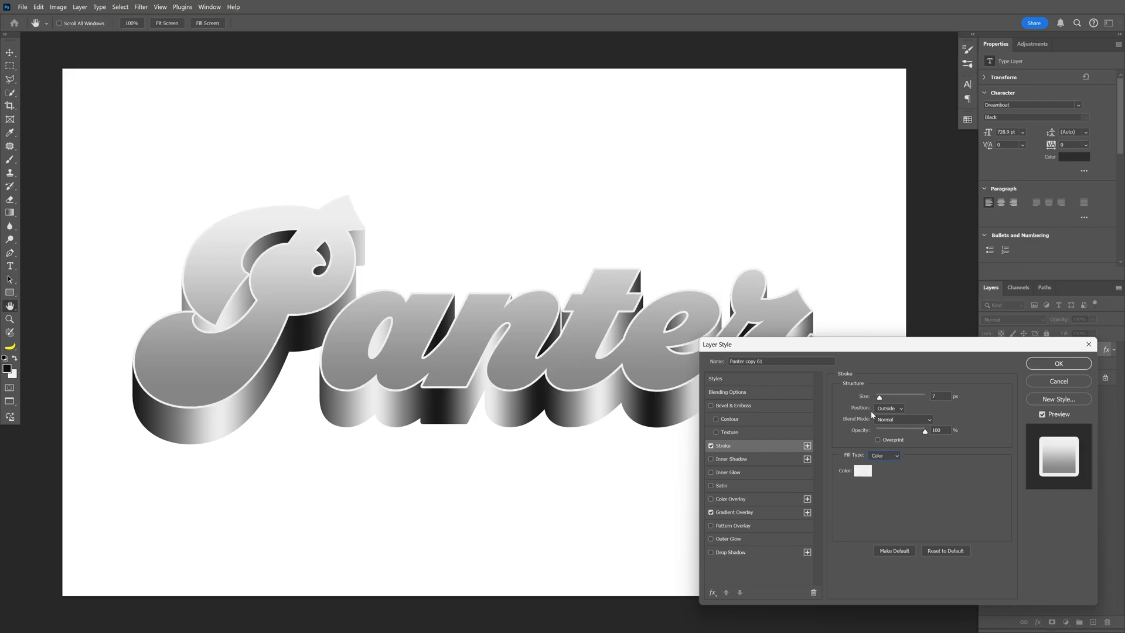
{"action": "left_click", "coordinate": [888, 409]}
{"action": "left_click", "coordinate": [891, 434]}
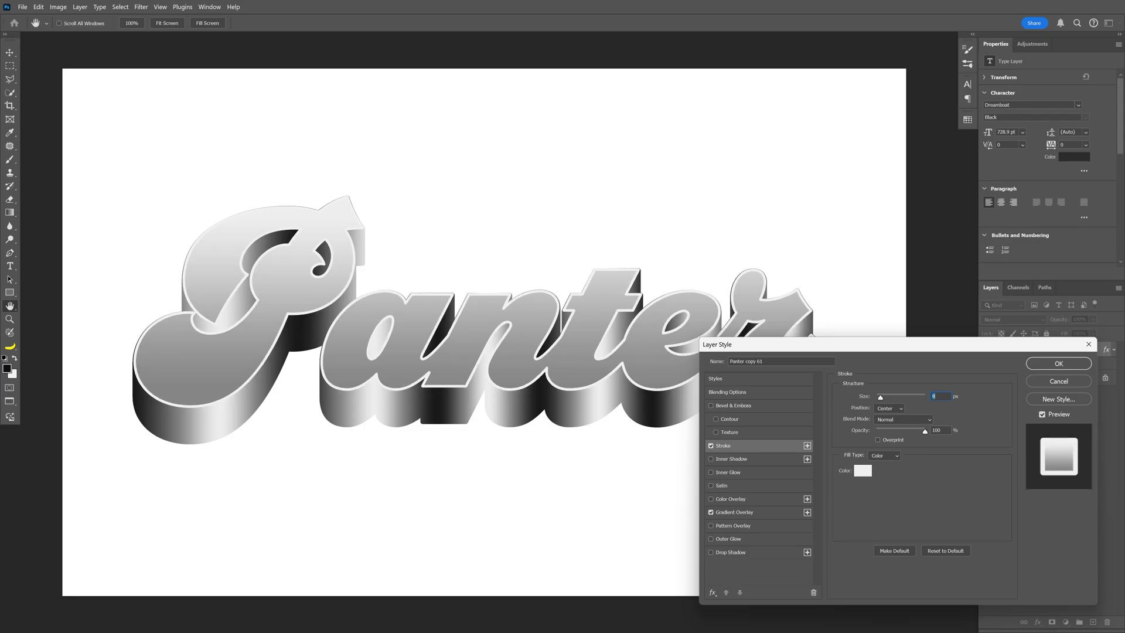
{"action": "left_click", "coordinate": [1048, 363]}
{"action": "left_click", "coordinate": [1049, 363]}
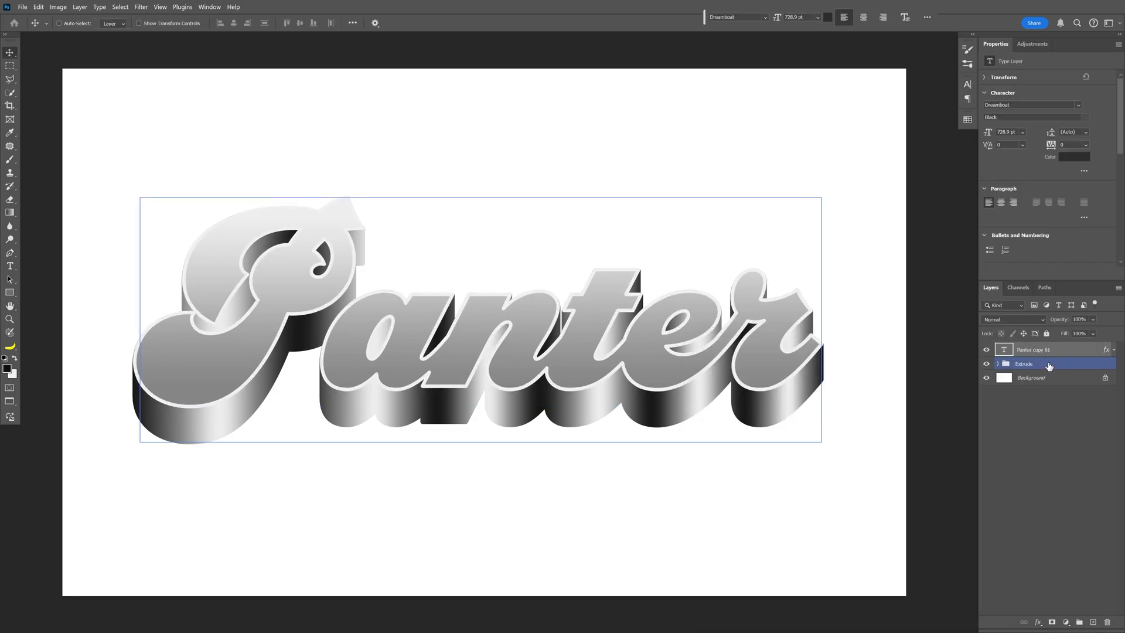
Give the Extrude group a 12 px outside Stroke in near-black #191919.
{"action": "double_click", "coordinate": [1053, 365]}
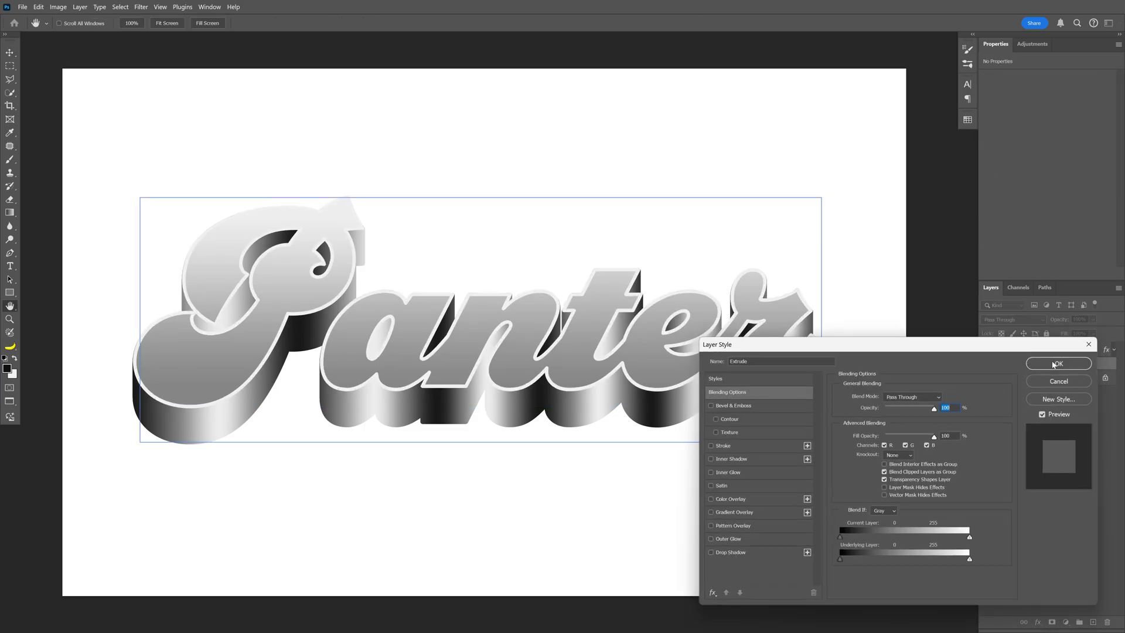
{"action": "left_click", "coordinate": [751, 444]}
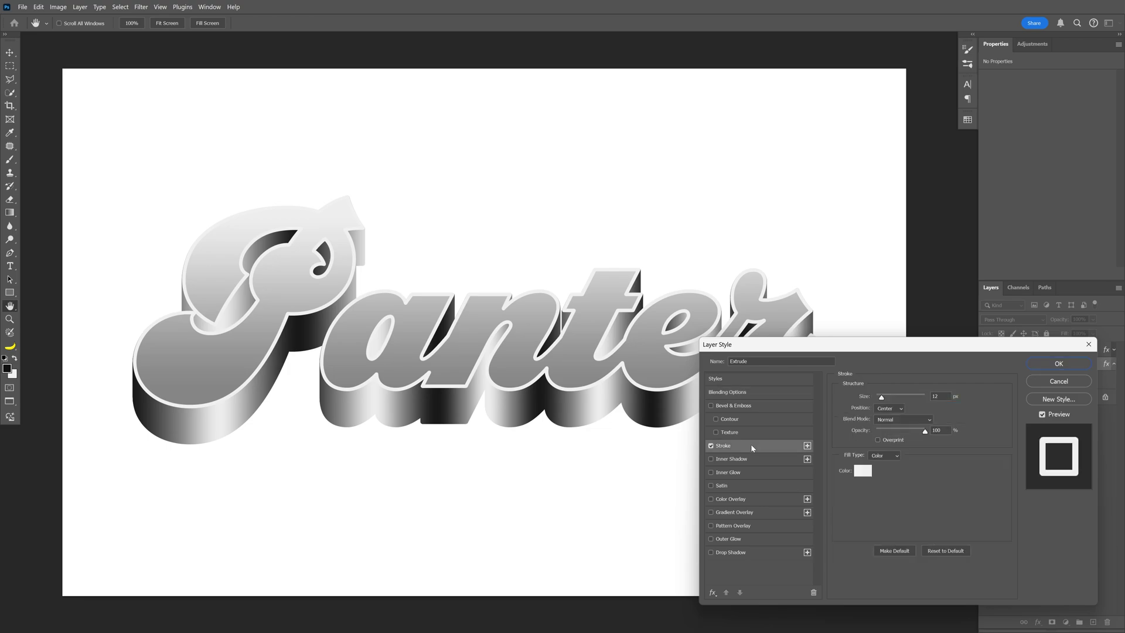
{"action": "left_click", "coordinate": [861, 473]}
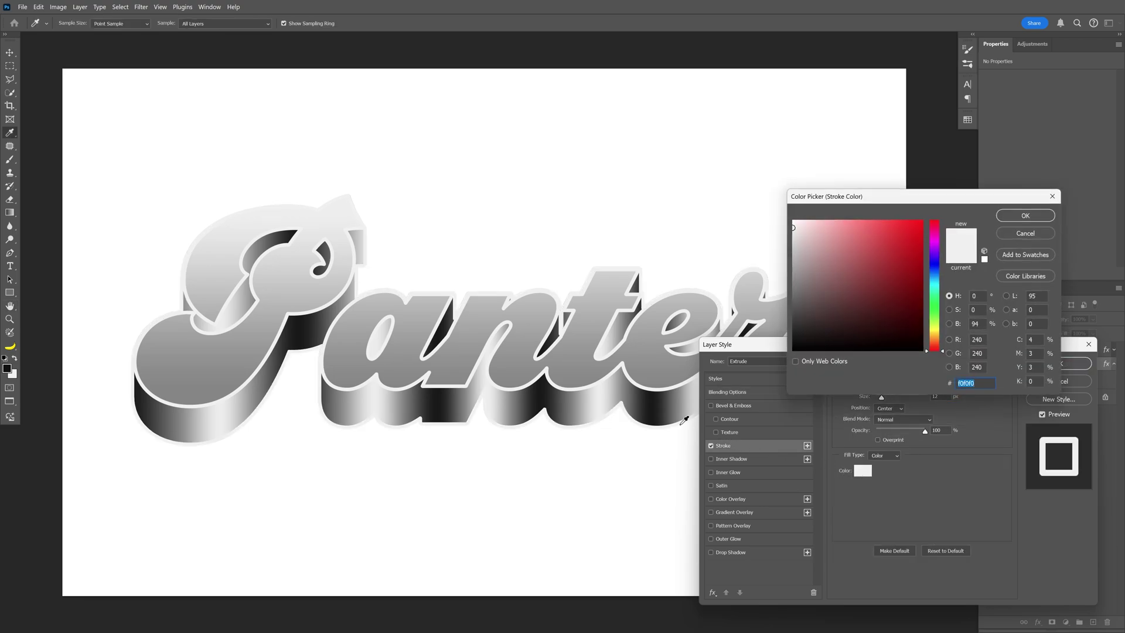
{"action": "left_click", "coordinate": [656, 399]}
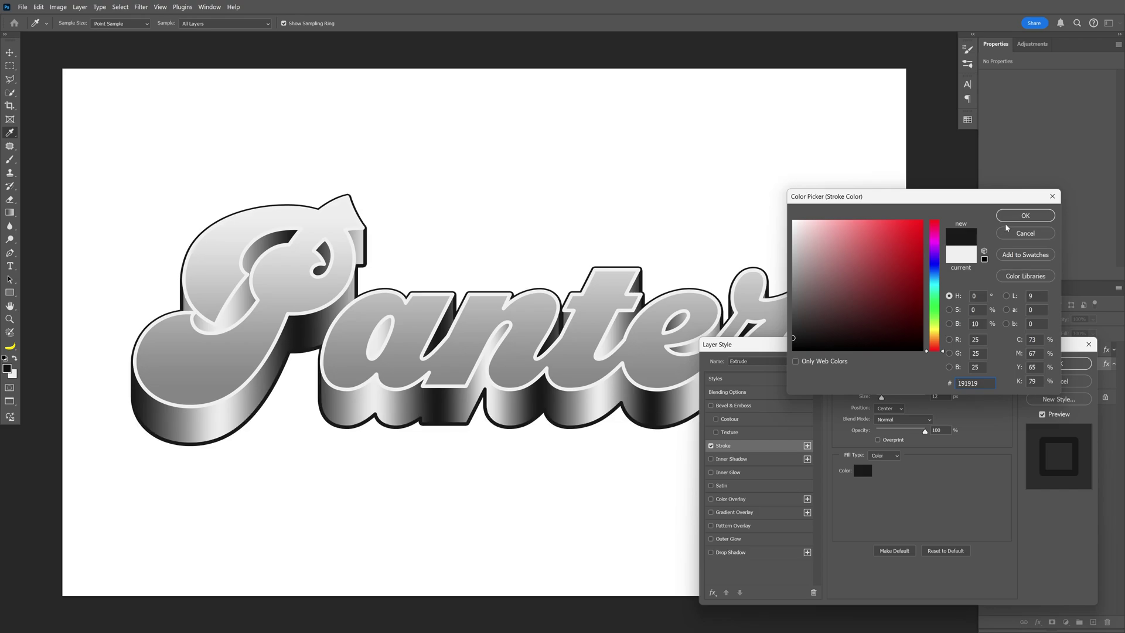
{"action": "left_click", "coordinate": [1024, 215]}
{"action": "left_click", "coordinate": [894, 410]}
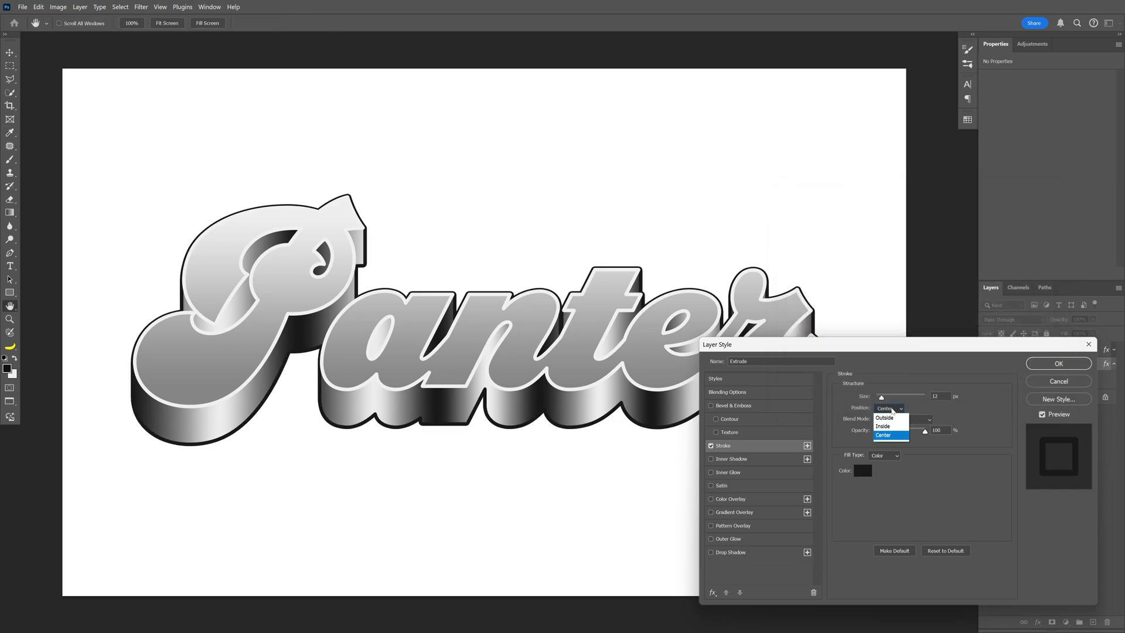
{"action": "left_click", "coordinate": [895, 419]}
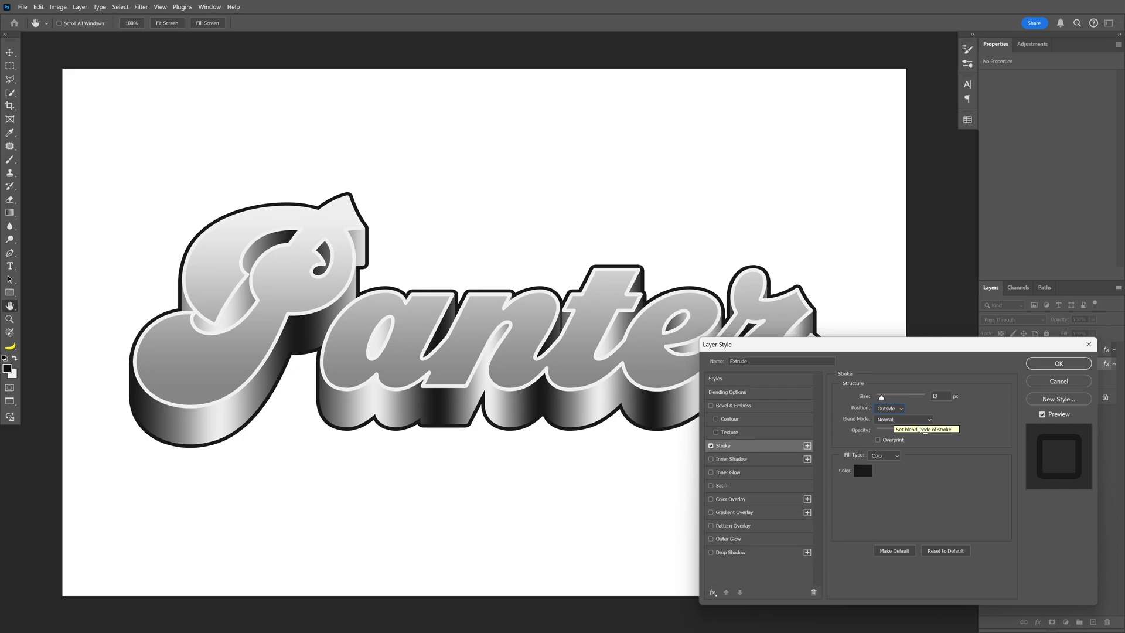
{"action": "left_click", "coordinate": [1066, 366]}
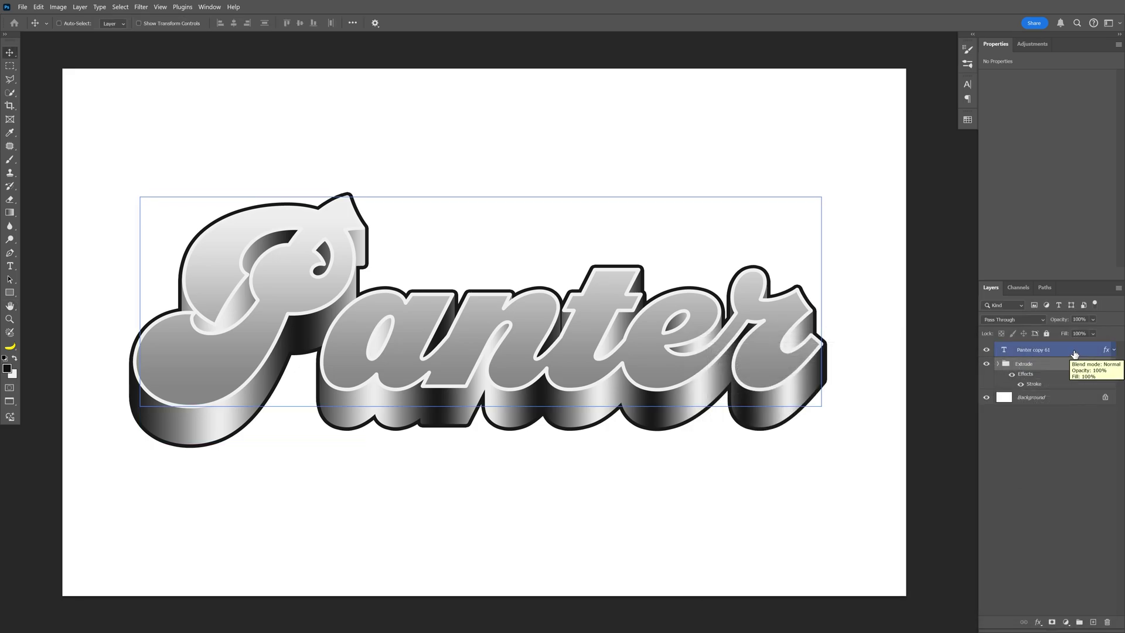
{"action": "left_click", "coordinate": [1075, 354]}
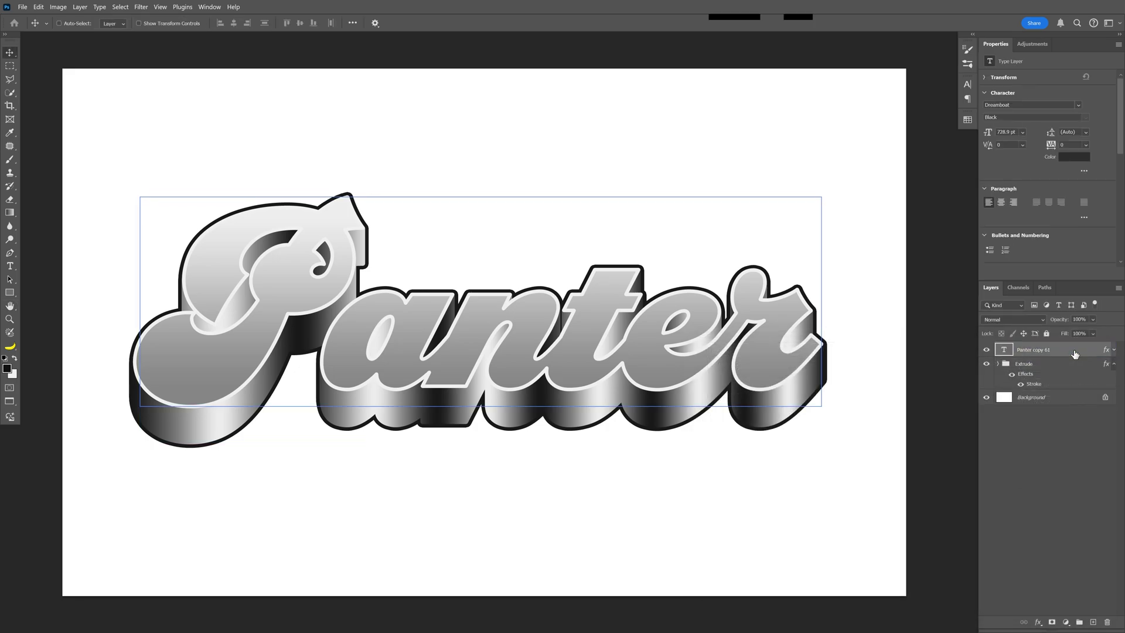
Darken the left stop of Panter copy 61's gradient overlay to #505050 grey.
{"action": "double_click", "coordinate": [1075, 354]}
{"action": "left_click", "coordinate": [739, 512]}
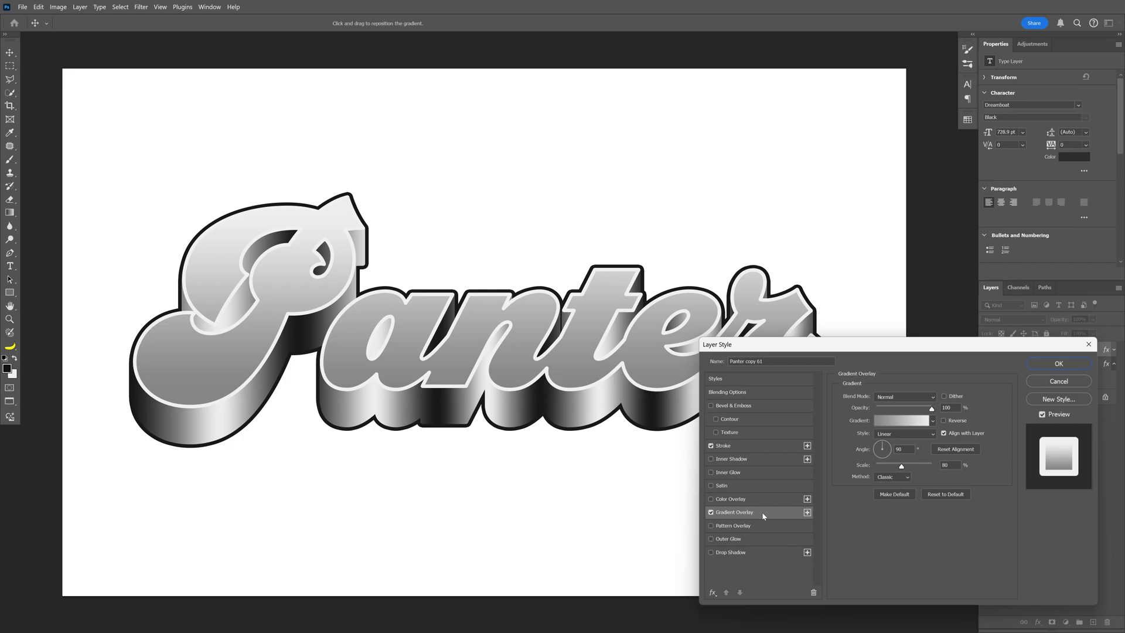
{"action": "left_click", "coordinate": [901, 420]}
{"action": "double_click", "coordinate": [819, 440]}
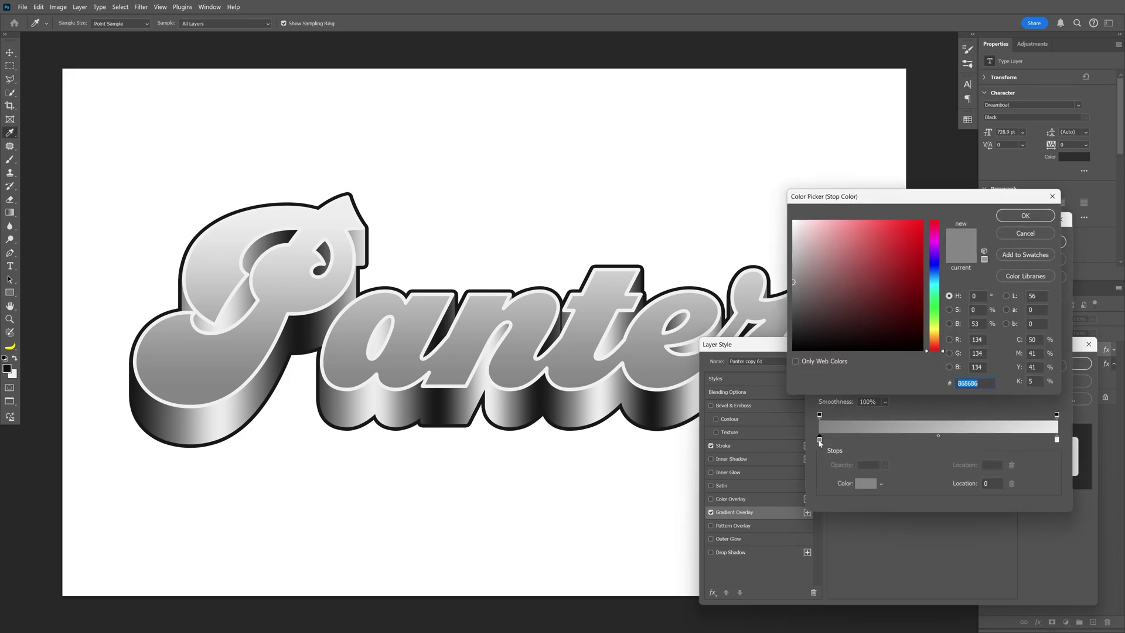
{"action": "left_click_drag", "start_coordinate": [821, 307], "coordinate": [791, 307]}
{"action": "left_click", "coordinate": [1026, 216]}
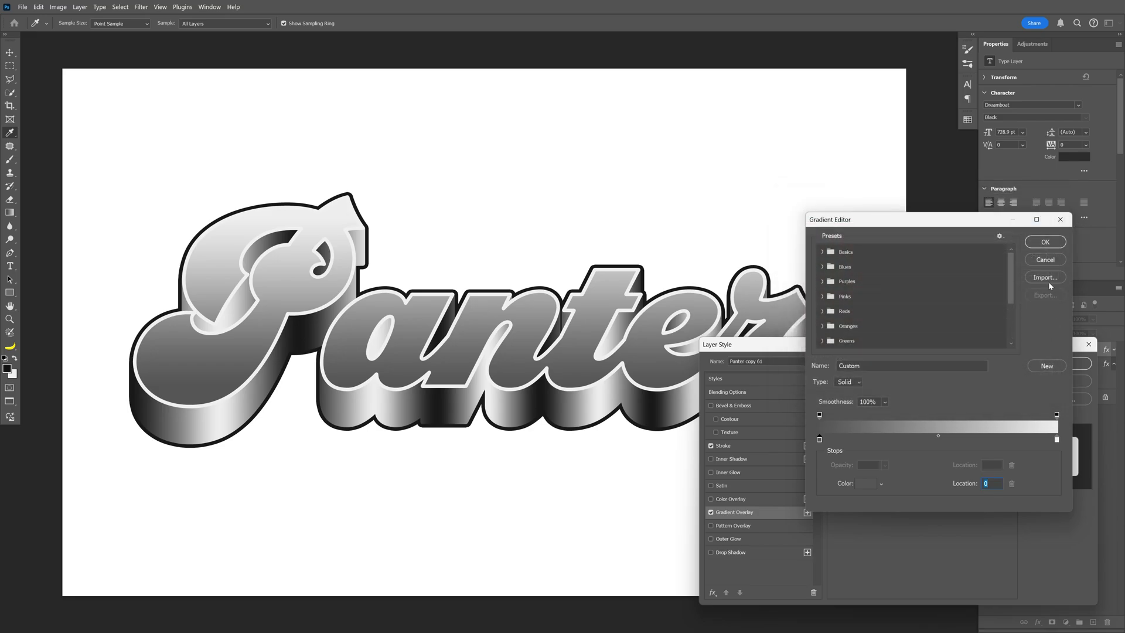
{"action": "left_click", "coordinate": [1045, 242]}
{"action": "left_click", "coordinate": [1059, 365]}
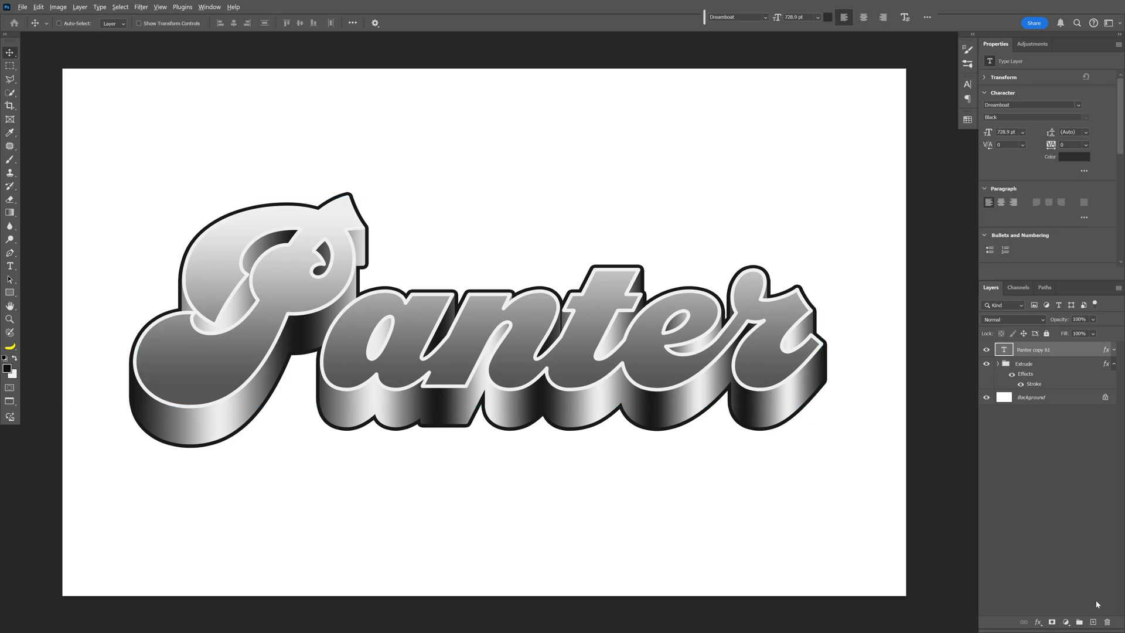
Add a new Overlay-mode layer at the top of the stack and name it Noise.
{"action": "left_click", "coordinate": [1094, 623], "text": "alt"}
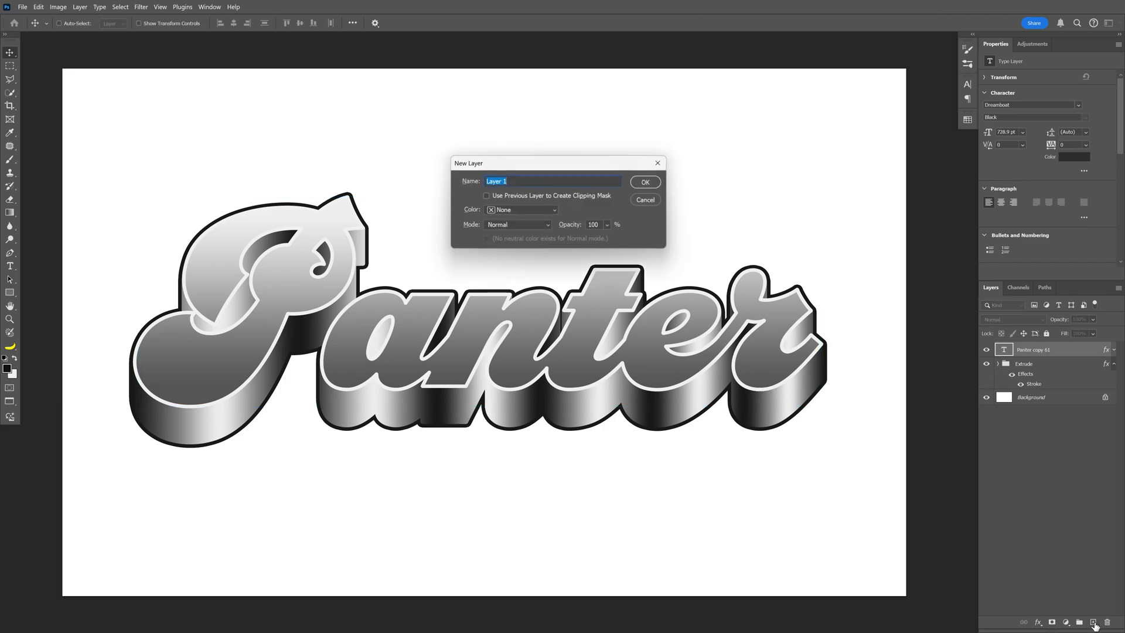
{"action": "left_click", "coordinate": [508, 227]}
{"action": "left_click", "coordinate": [517, 368]}
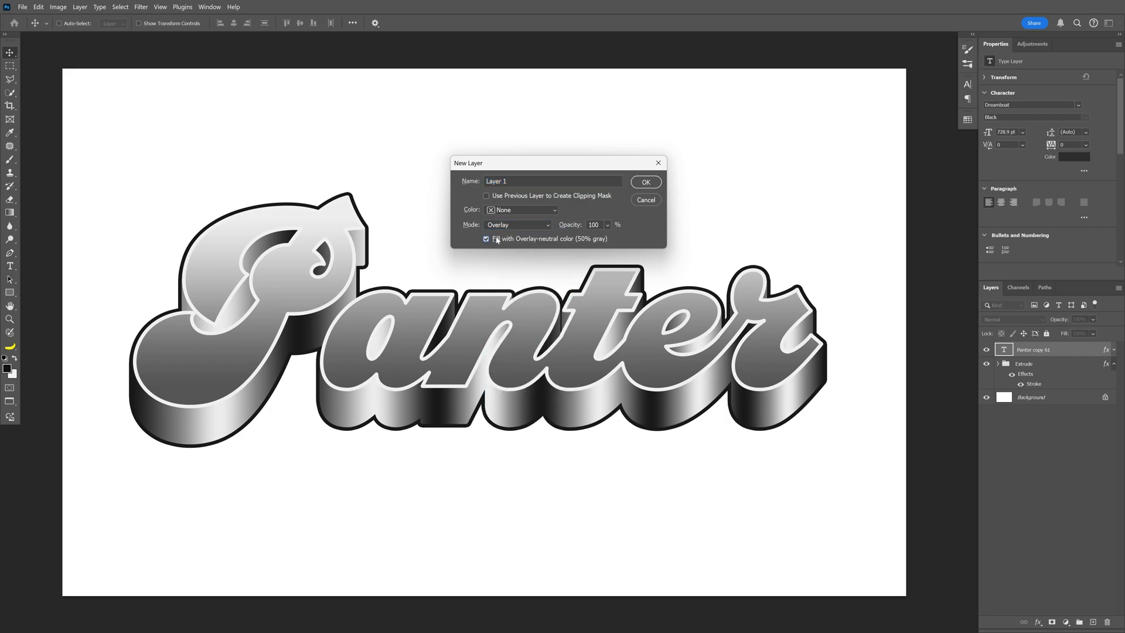
{"action": "key", "text": "Tab"}
{"action": "type", "text": "Noi"}
Create the grey-filled Noise layer and convert it to a smart object.
{"action": "left_click", "coordinate": [647, 183]}
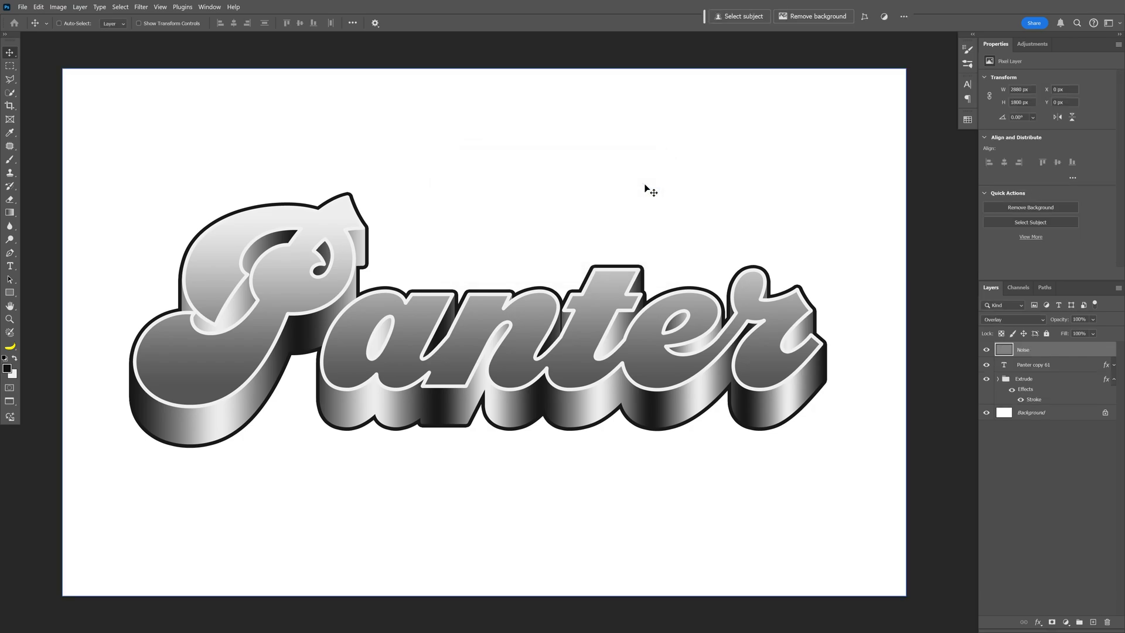
{"action": "right_click", "coordinate": [1047, 352]}
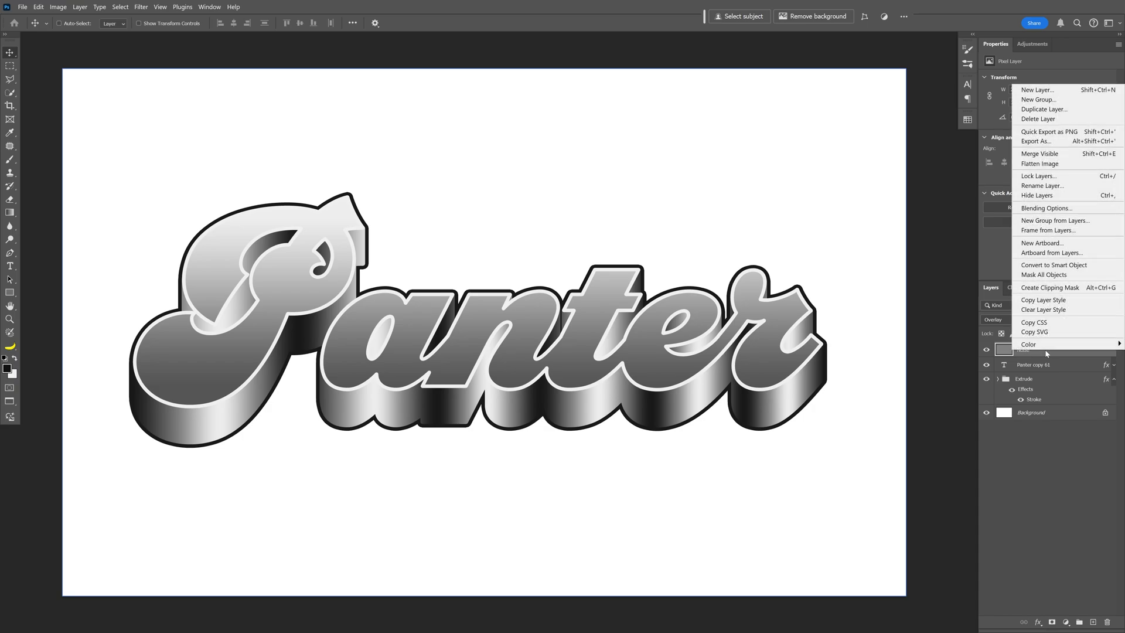
{"action": "left_click", "coordinate": [1055, 264]}
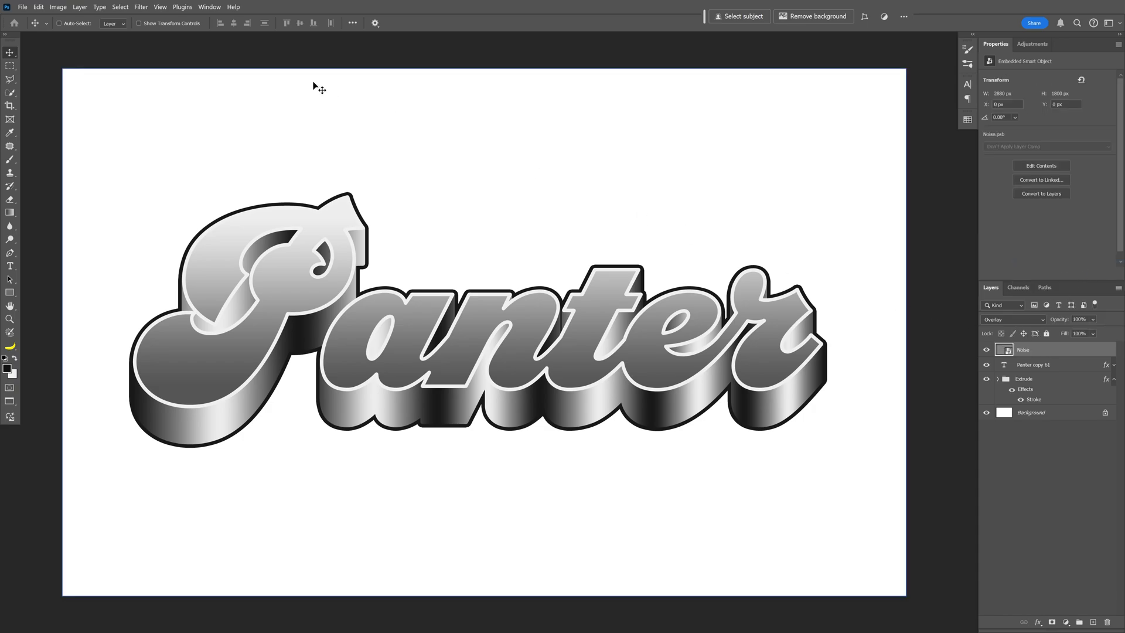
Apply Add Noise at 27.68%, Uniform, Monochromatic to the Noise smart object.
{"action": "left_click", "coordinate": [141, 7]}
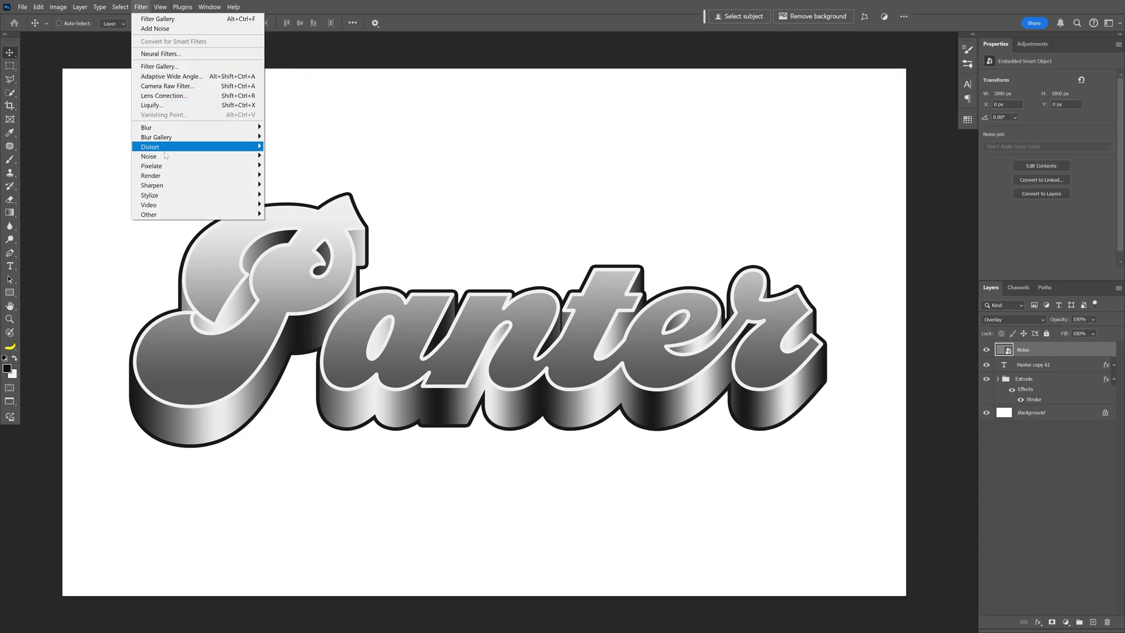
{"action": "mouse_move", "coordinate": [165, 158]}
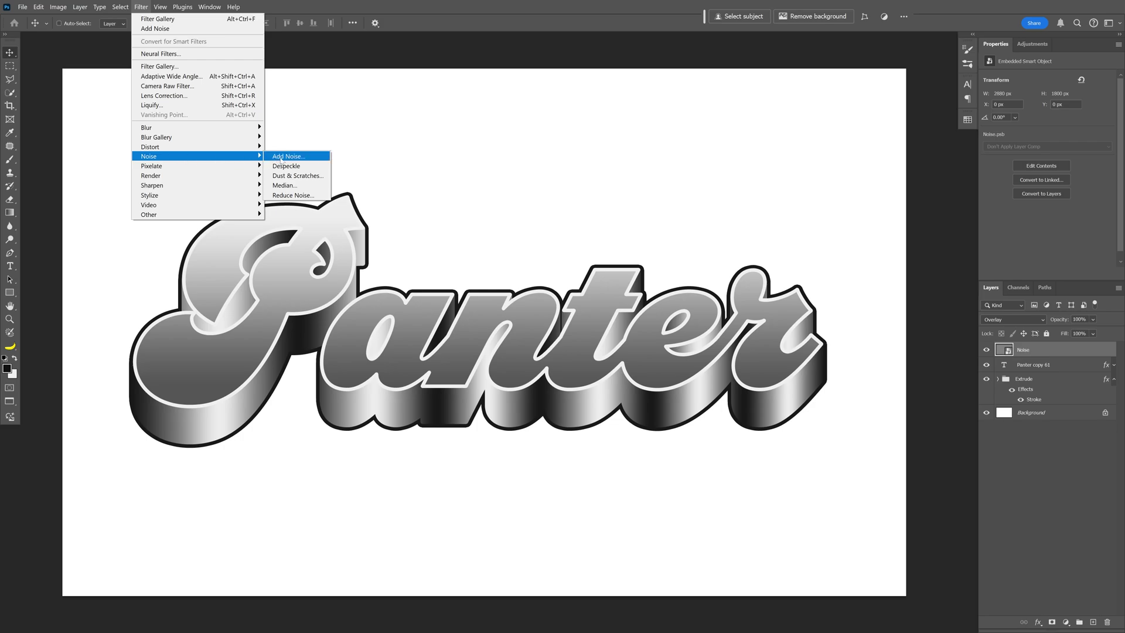
{"action": "left_click", "coordinate": [281, 156]}
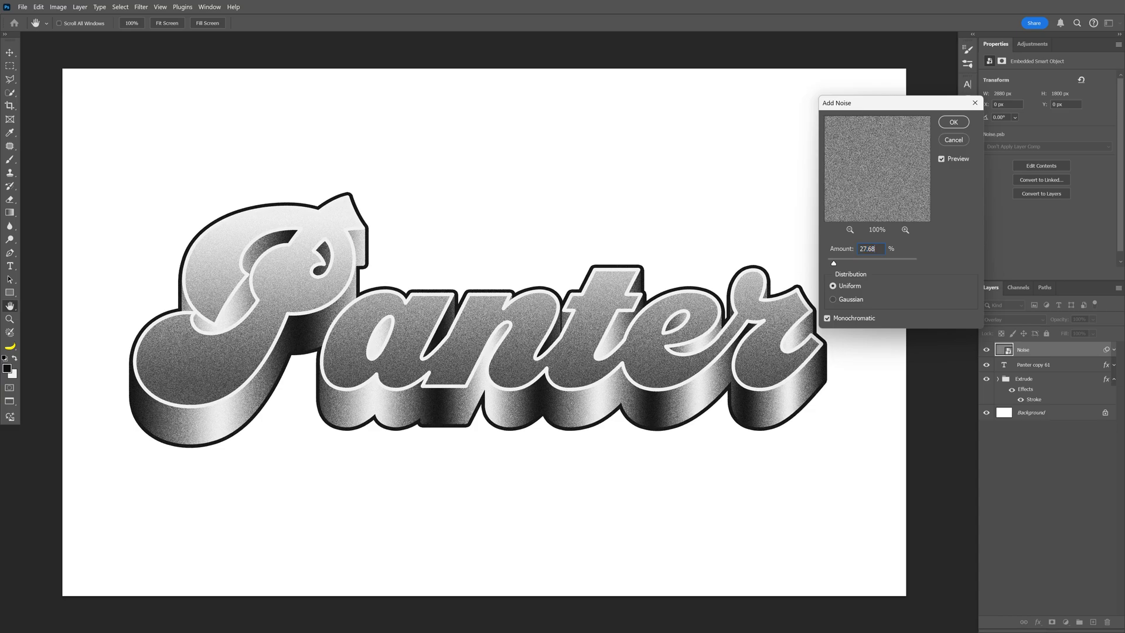
{"action": "left_click", "coordinate": [954, 122]}
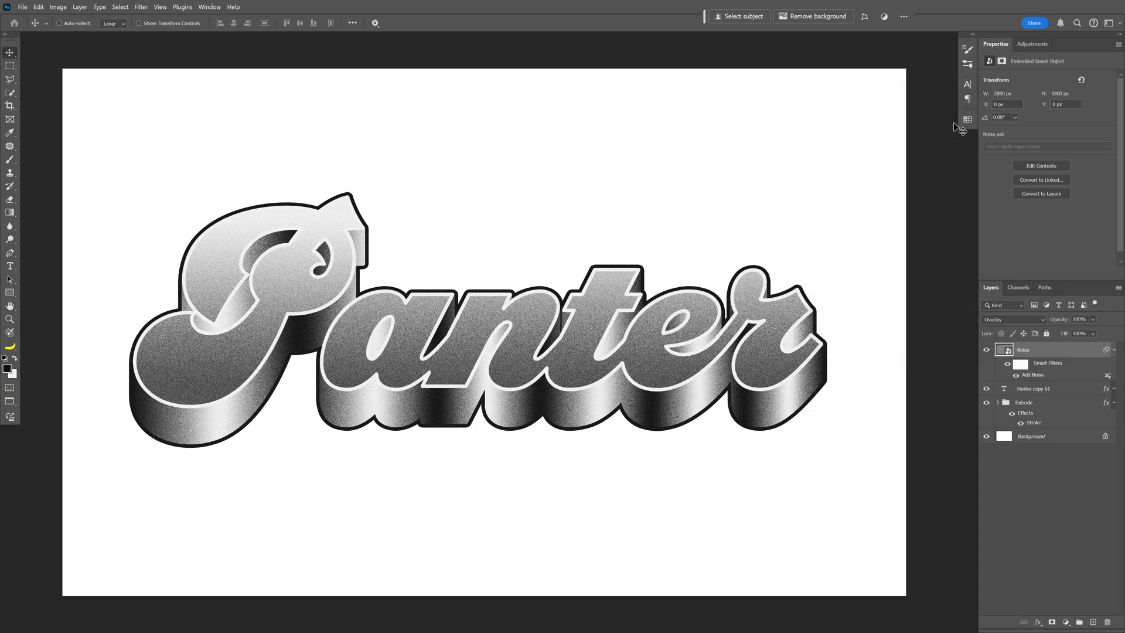
Add a Threshold adjustment layer at level 136, then select the Panter copy 61 layer.
{"action": "left_click", "coordinate": [1048, 46]}
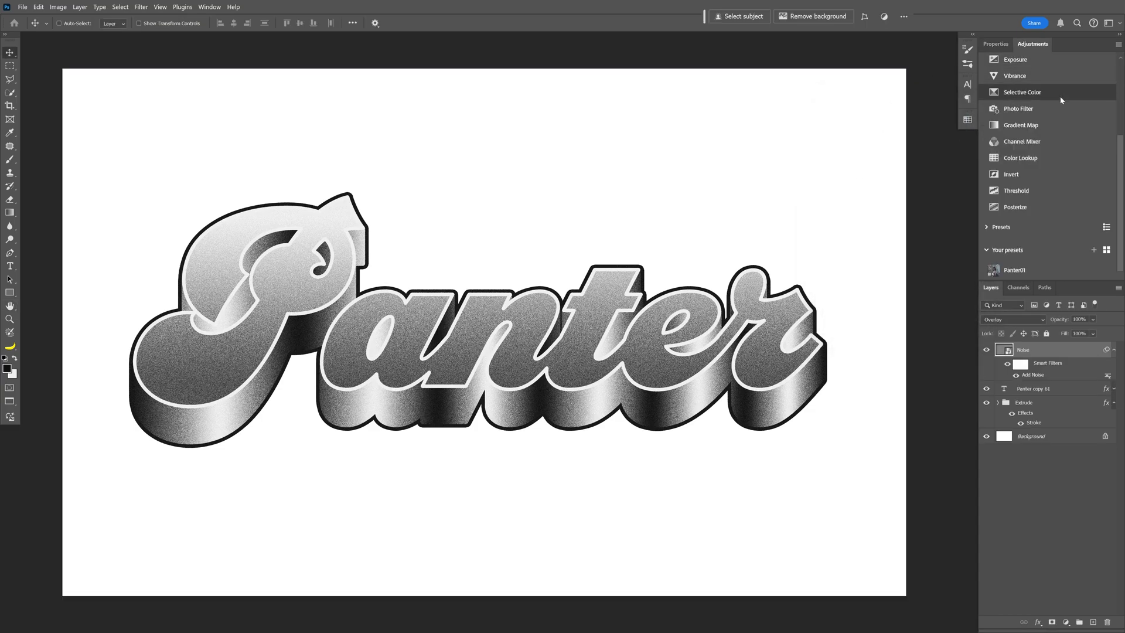
{"action": "left_click", "coordinate": [1016, 192]}
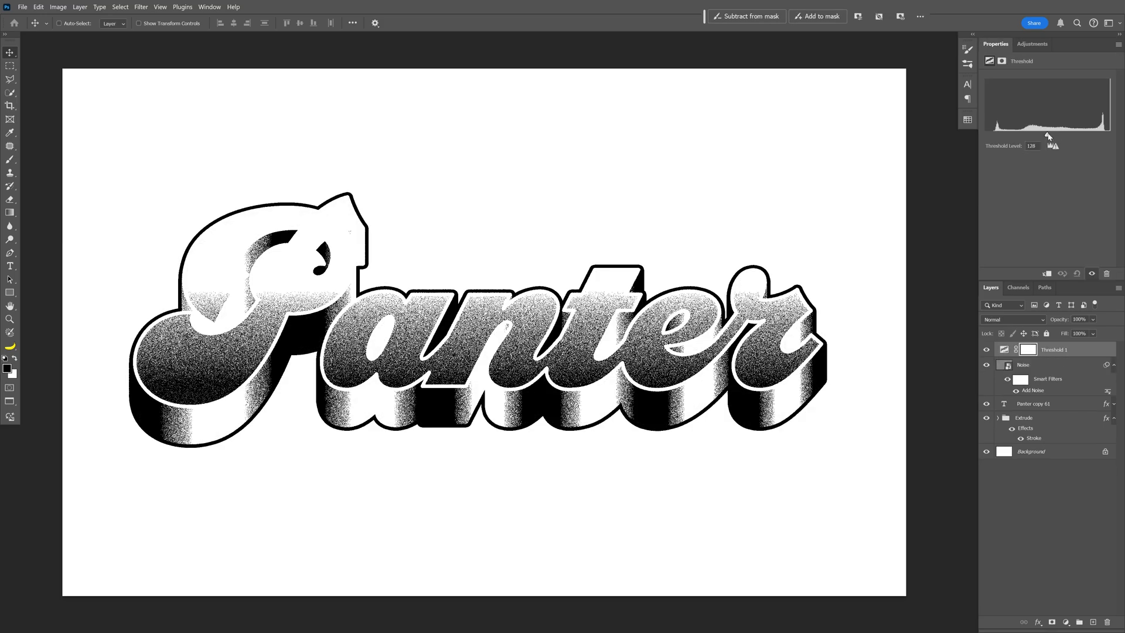
{"action": "mouse_move", "coordinate": [1039, 134]}
{"action": "left_mouse_down"}
{"action": "mouse_move", "coordinate": [1069, 134]}
{"action": "mouse_move", "coordinate": [1051, 134]}
{"action": "left_mouse_up"}
{"action": "key", "text": "alt+bracketleft"}
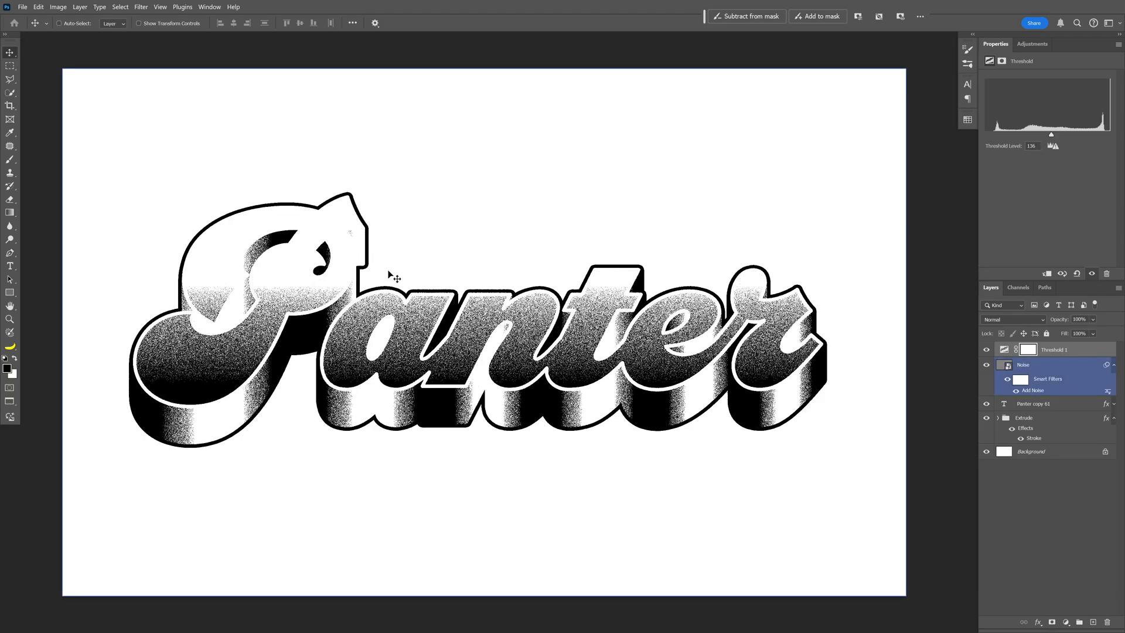
{"action": "left_click", "coordinate": [1053, 404]}
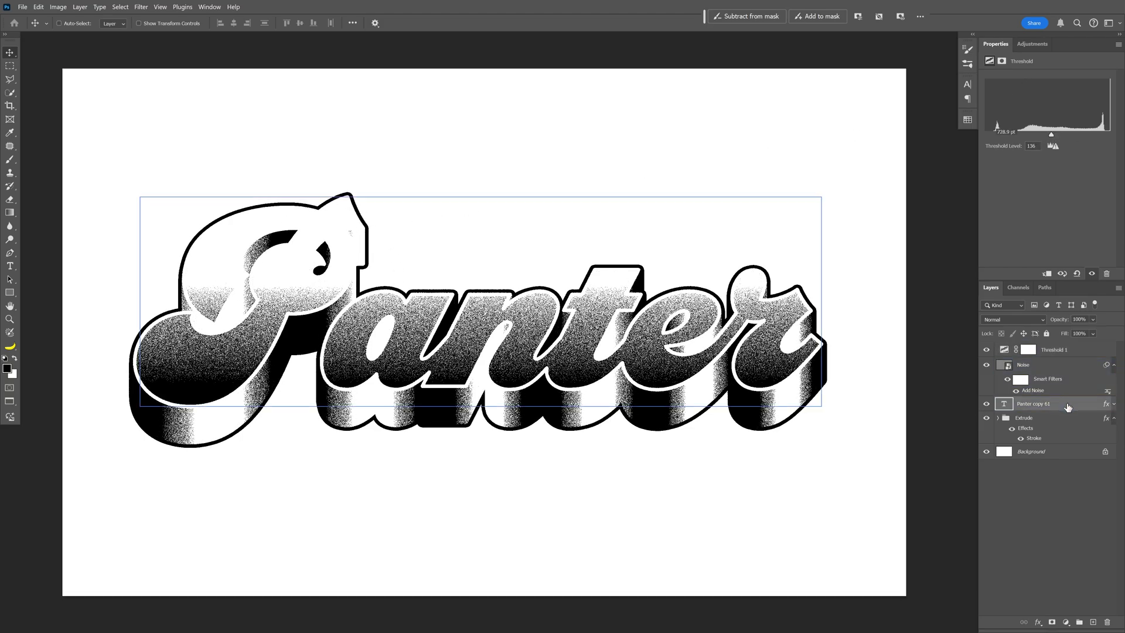
Change the right stop of Panter copy 61's Gradient Overlay gradient to grey #9e9d9d.
{"action": "double_click", "coordinate": [1078, 406]}
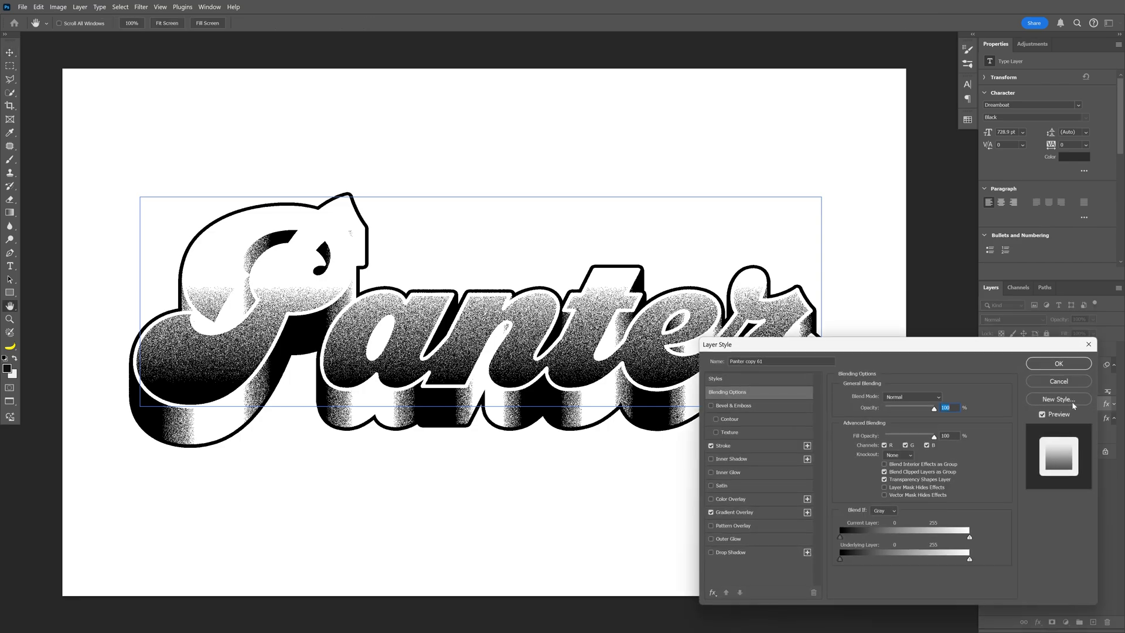
{"action": "left_click", "coordinate": [741, 513]}
{"action": "left_click", "coordinate": [908, 420]}
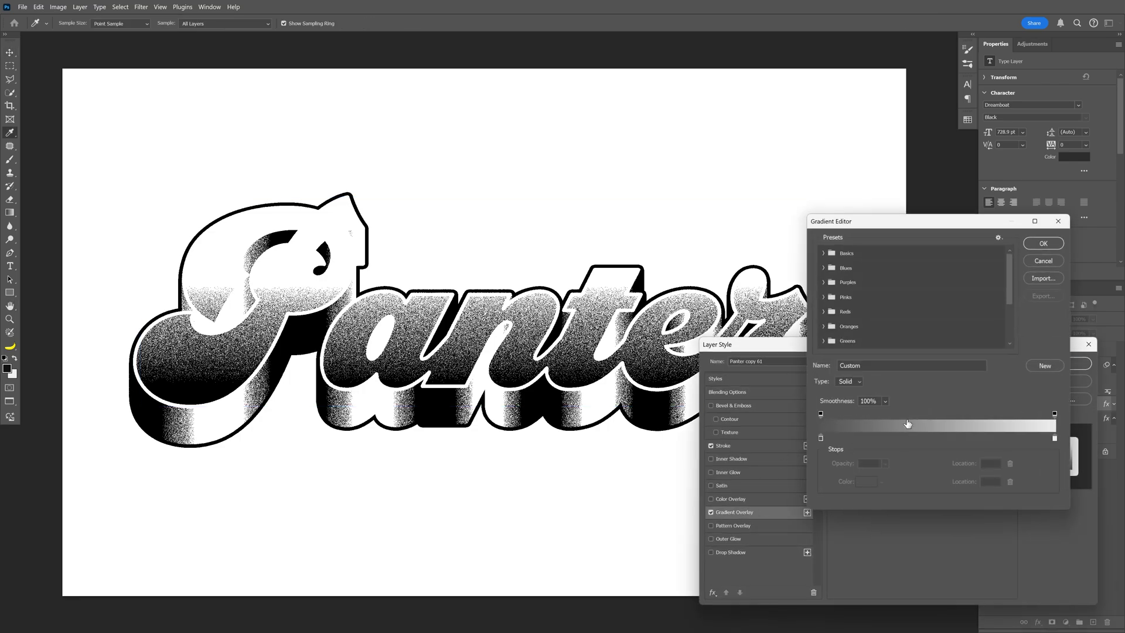
{"action": "double_click", "coordinate": [1057, 441]}
{"action": "type", "text": "d1d1d1"}
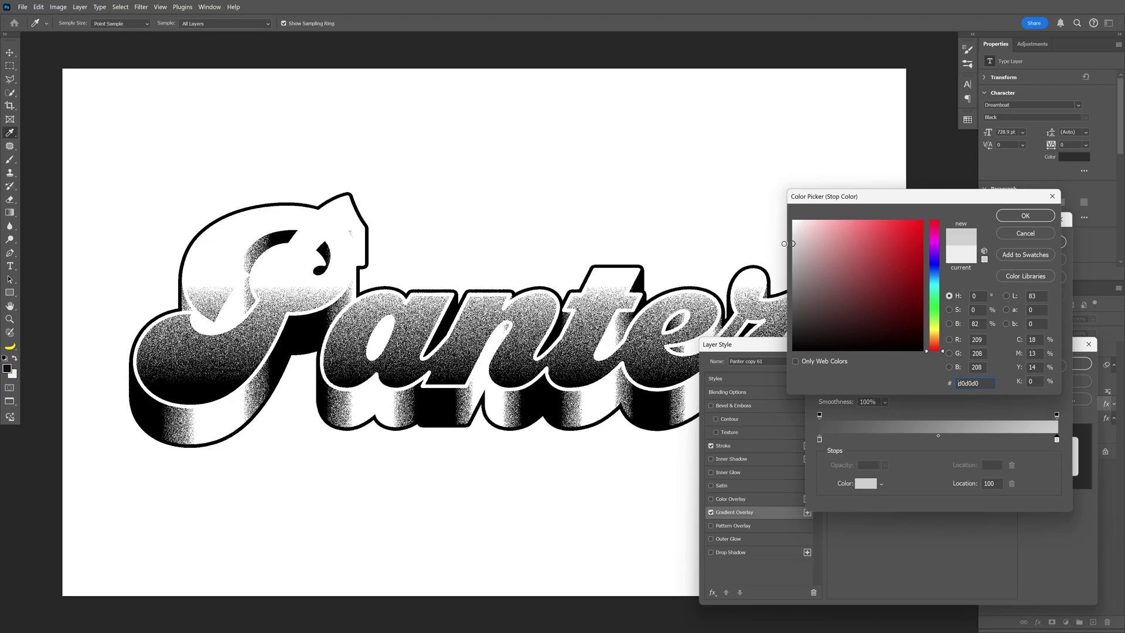
{"action": "left_click_drag", "start_coordinate": [812, 247], "coordinate": [785, 255]}
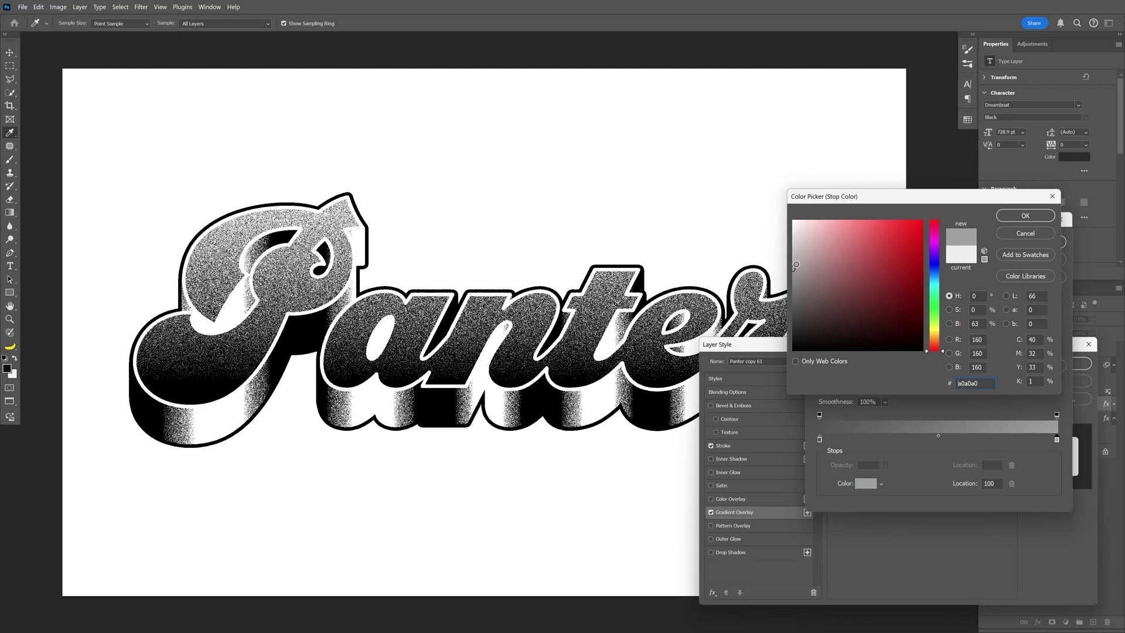
{"action": "left_click_drag", "start_coordinate": [796, 264], "coordinate": [804, 269]}
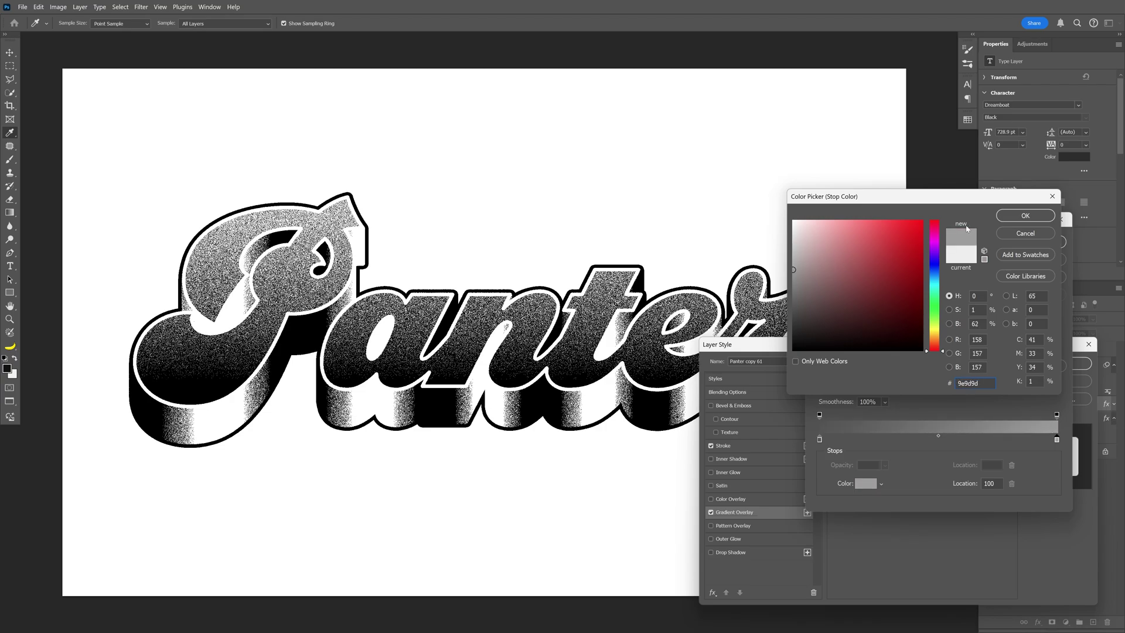
{"action": "left_click", "coordinate": [1025, 216]}
{"action": "left_click", "coordinate": [1078, 363]}
Confirm the gradient overlay, then convert all layers from Threshold 1 to Background into a smart object.
{"action": "left_click", "coordinate": [1066, 364]}
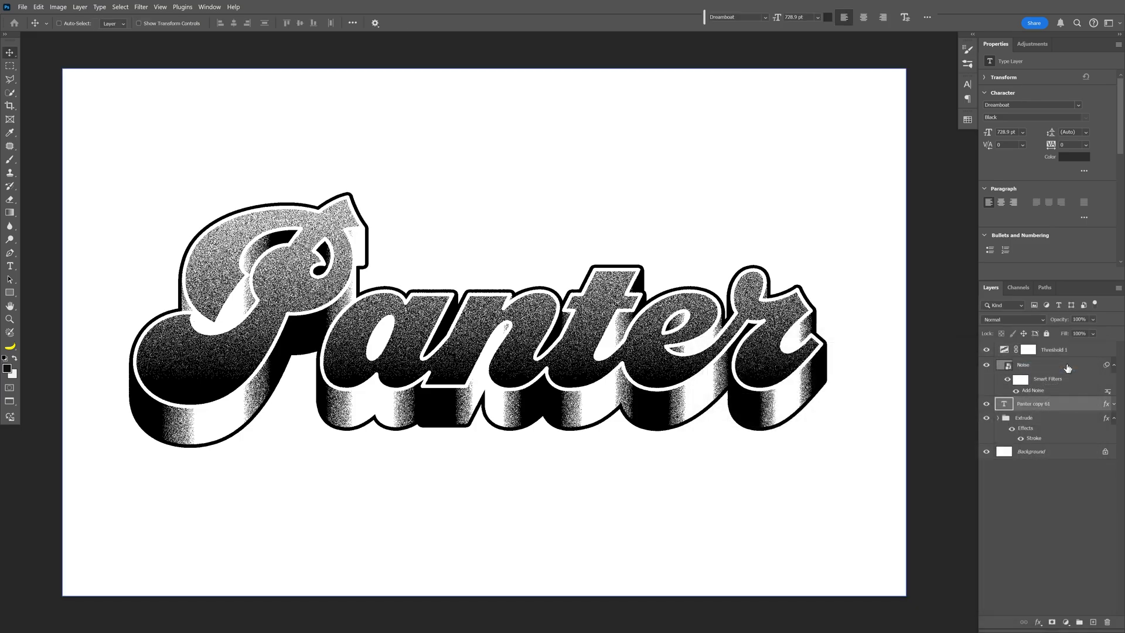
{"action": "left_click", "coordinate": [1068, 368]}
{"action": "left_click", "coordinate": [1082, 352]}
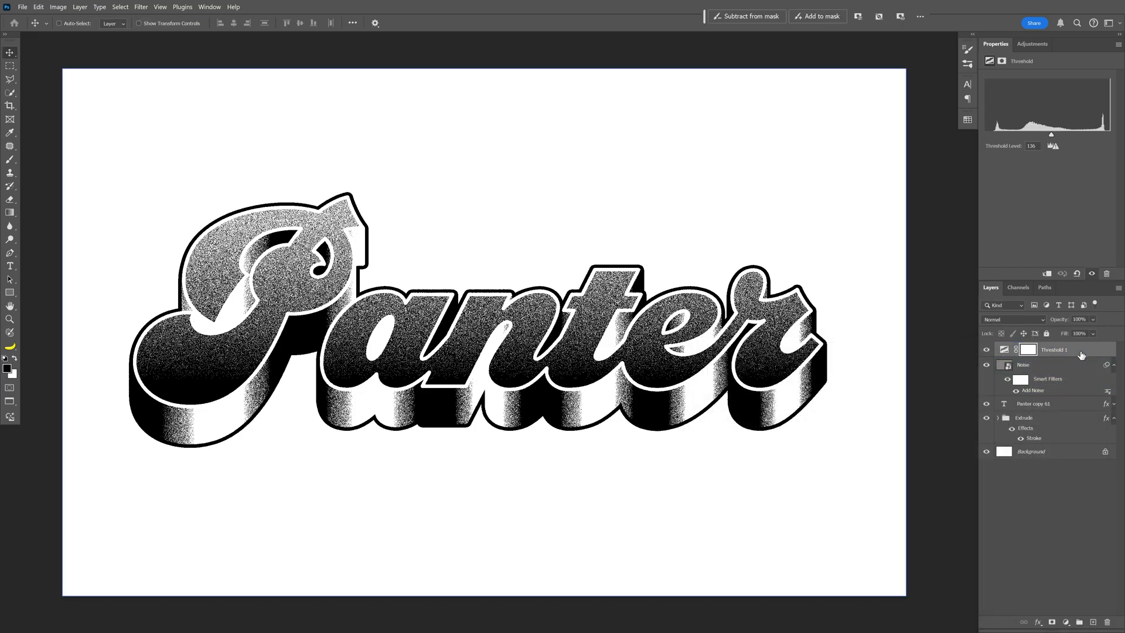
{"action": "left_click", "coordinate": [1047, 456]}
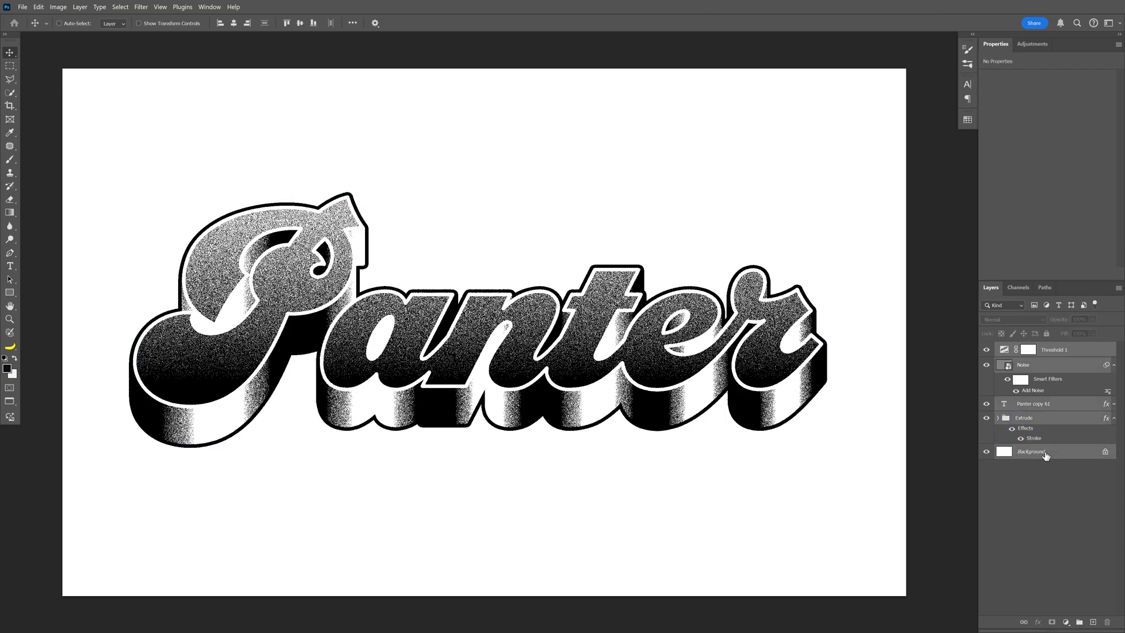
{"action": "right_click", "coordinate": [1070, 456]}
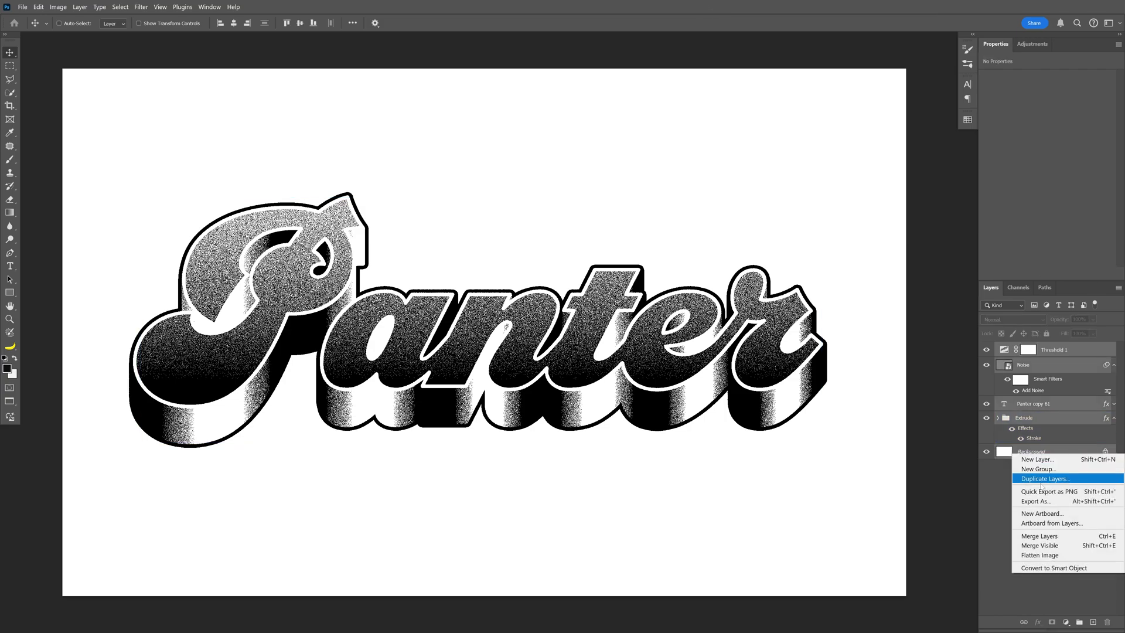
{"action": "left_click", "coordinate": [1068, 569]}
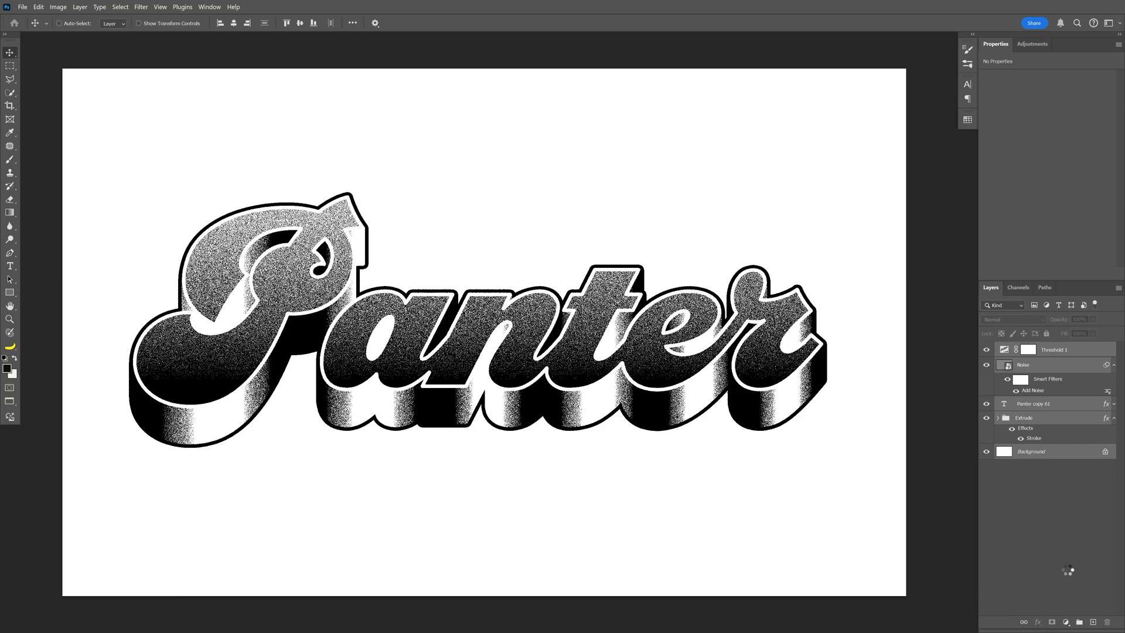
{"action": "left_click", "coordinate": [141, 7]}
Open the Filter Gallery and set the first effect to Texture > Grain.
{"action": "left_click", "coordinate": [168, 66]}
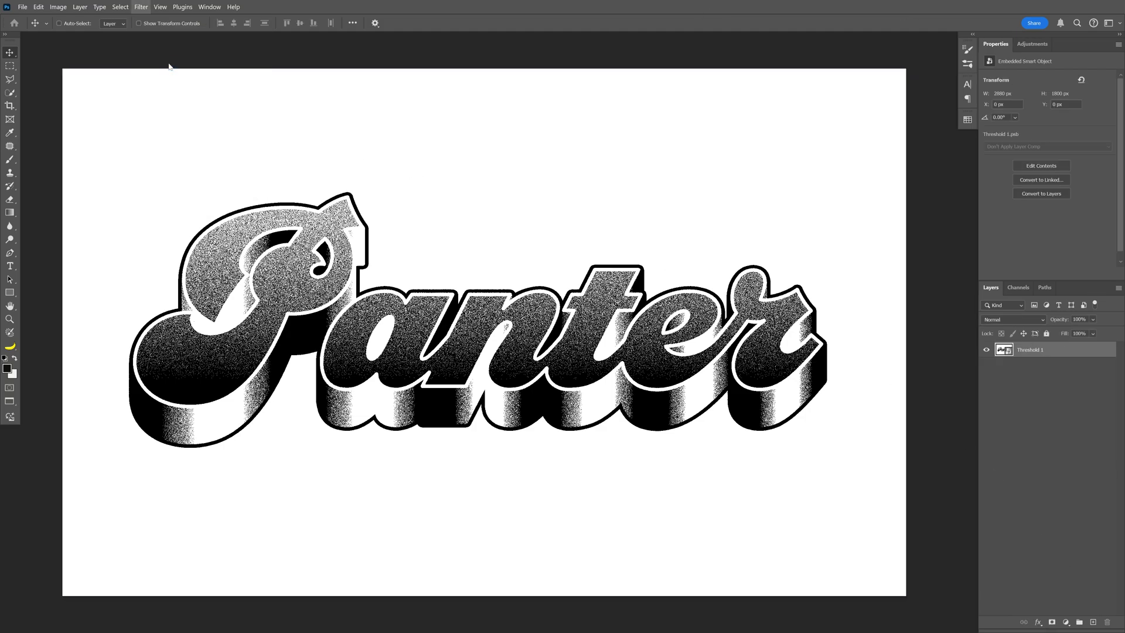
{"action": "left_click", "coordinate": [875, 27]}
{"action": "left_click", "coordinate": [879, 83]}
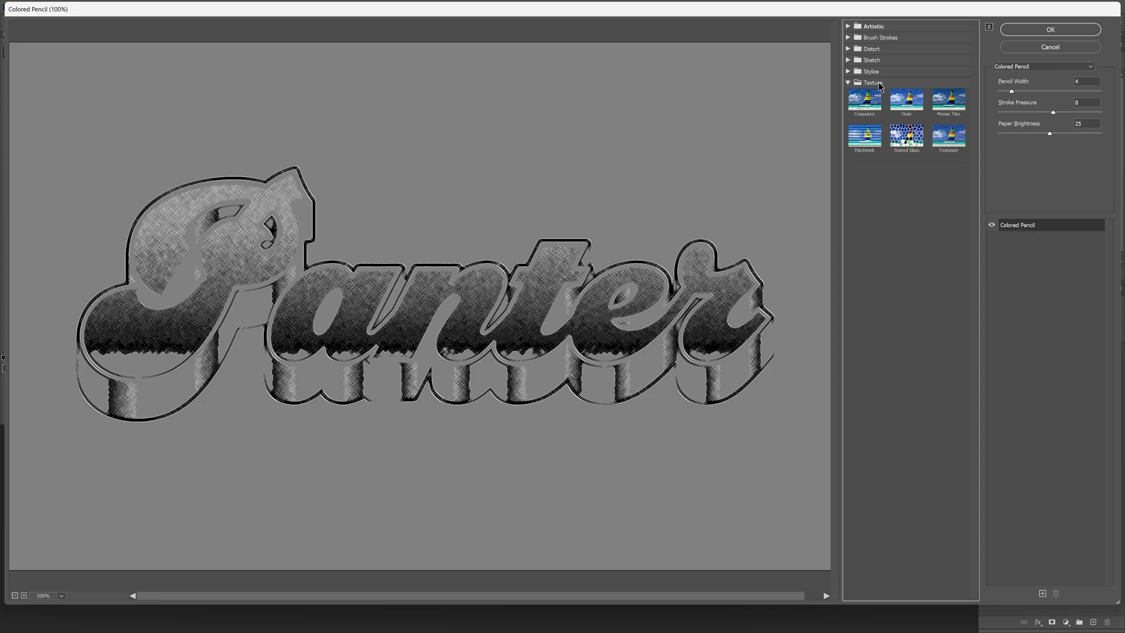
{"action": "left_click", "coordinate": [909, 104]}
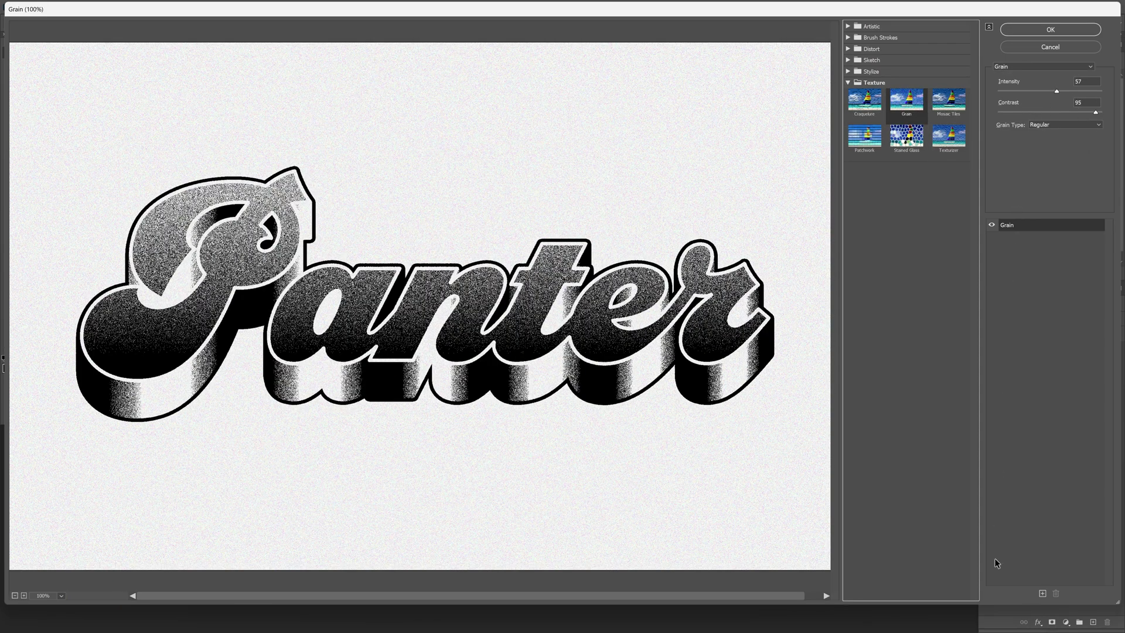
Stack a Graphic Pen effect with stroke length 2 and light/dark balance 15.
{"action": "left_click", "coordinate": [1042, 593]}
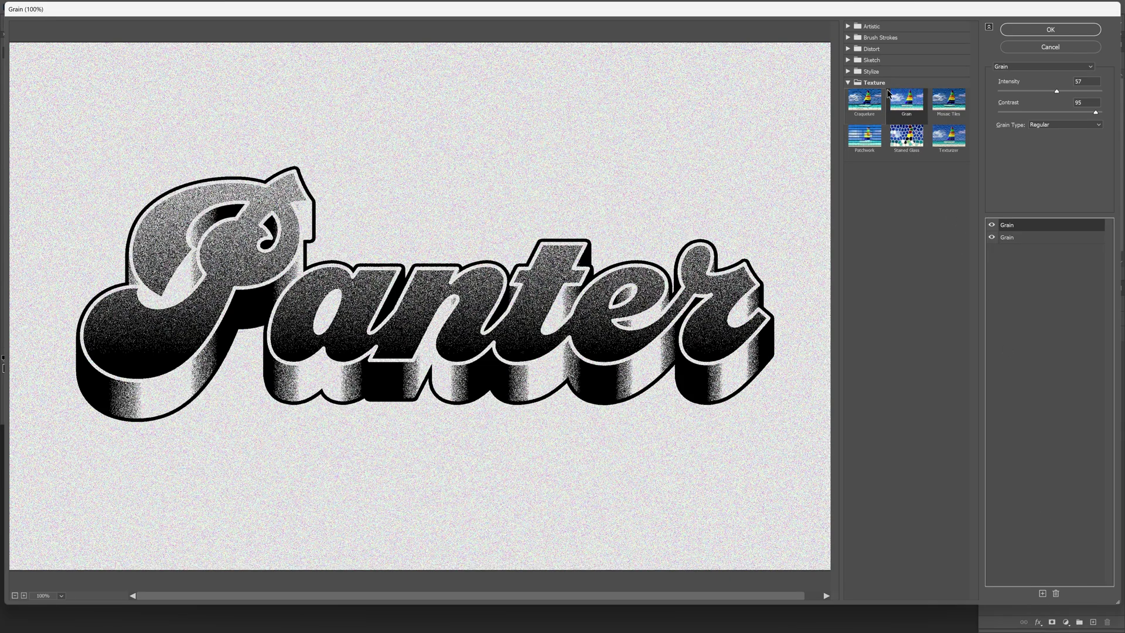
{"action": "left_click", "coordinate": [882, 61]}
{"action": "left_click", "coordinate": [955, 118]}
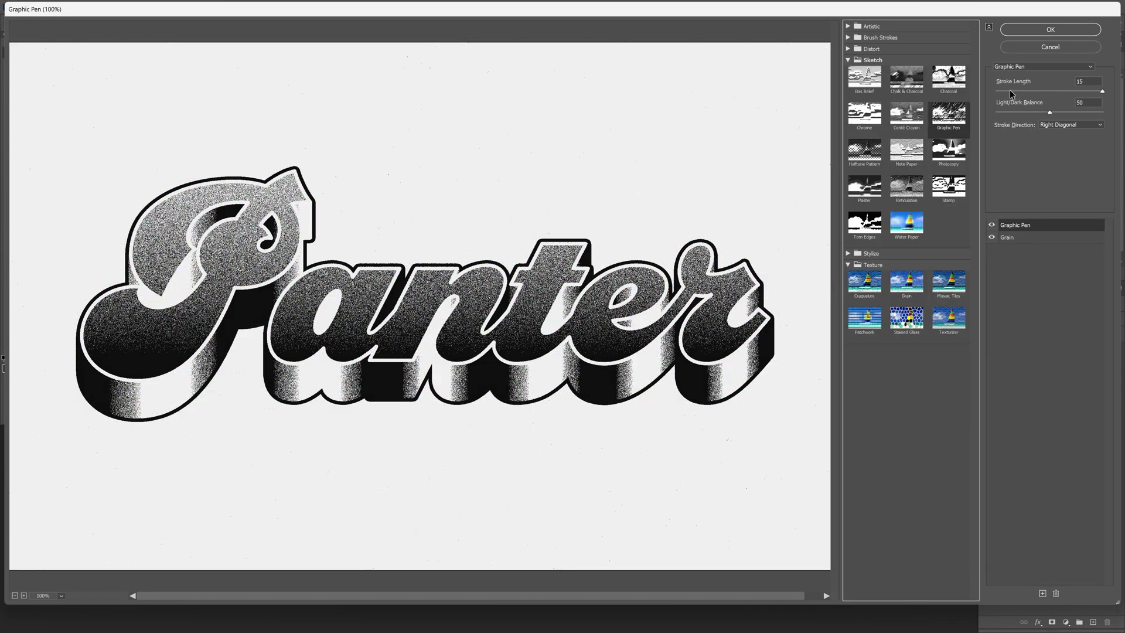
{"action": "left_click", "coordinate": [1008, 92]}
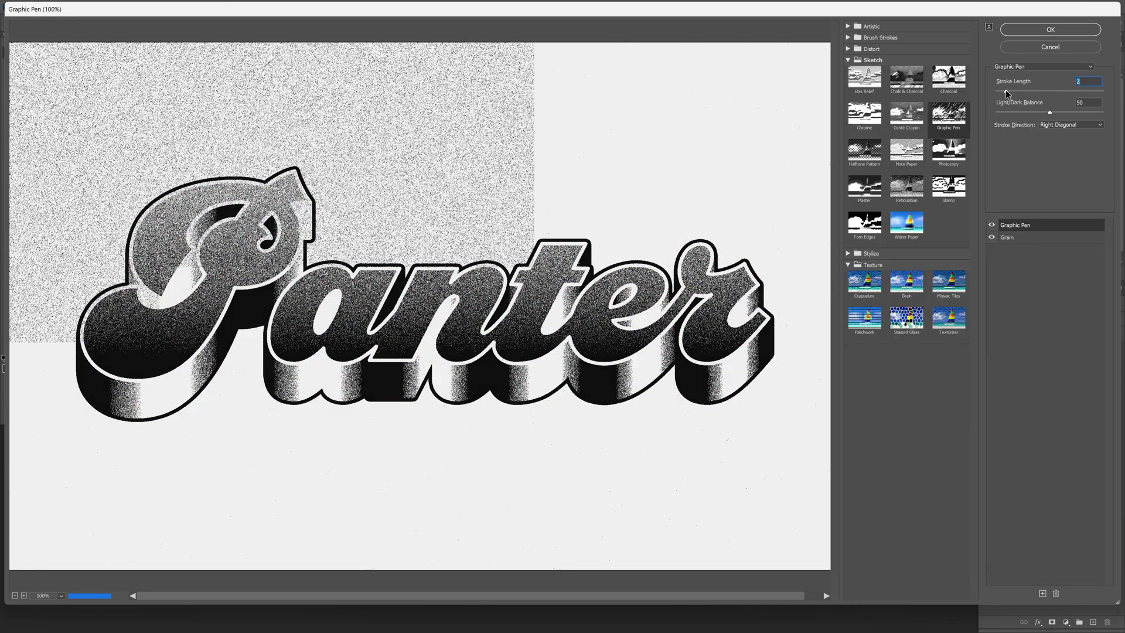
{"action": "left_click_drag", "start_coordinate": [1049, 115], "coordinate": [1011, 114]}
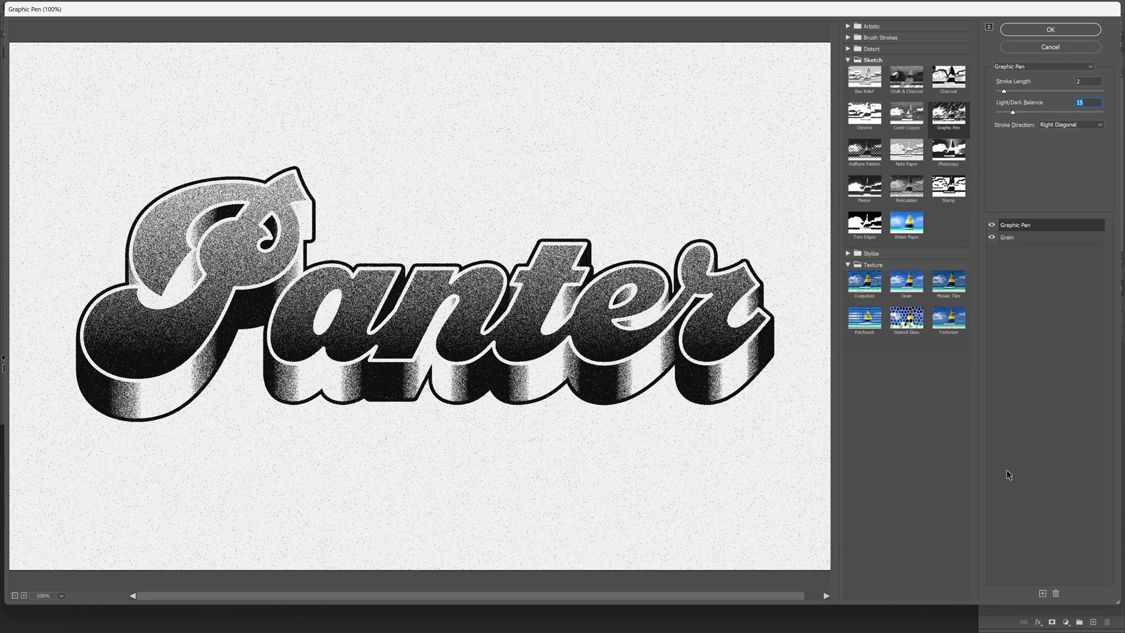
Stack Torn Edges with image balance 15, smoothness 14, contrast 13, and apply the gallery.
{"action": "left_click", "coordinate": [1043, 593]}
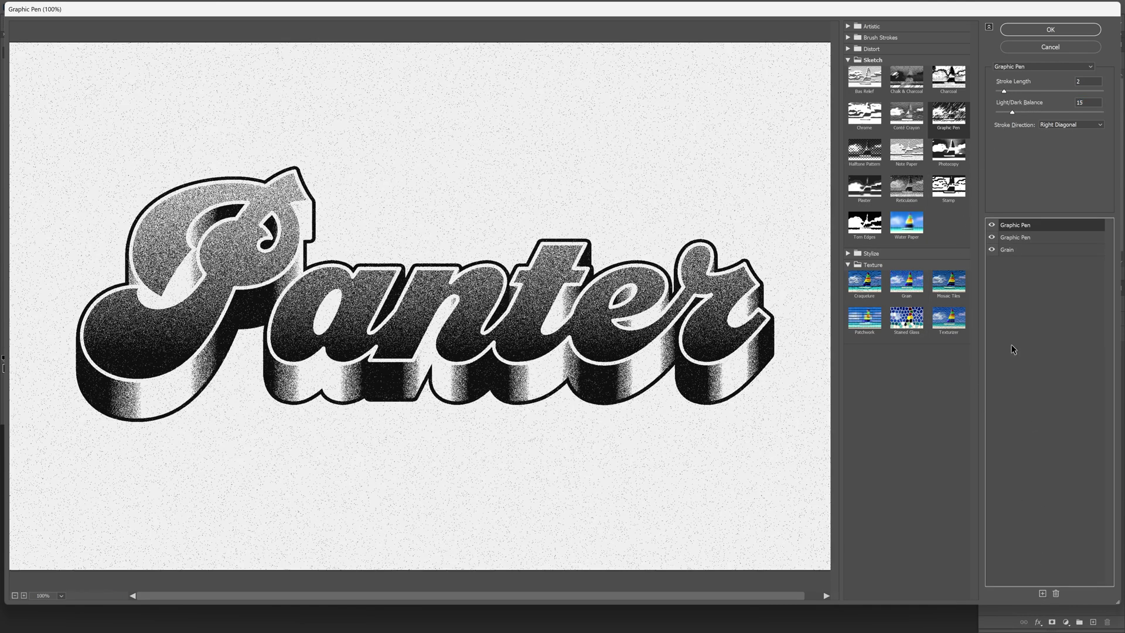
{"action": "left_click", "coordinate": [865, 226]}
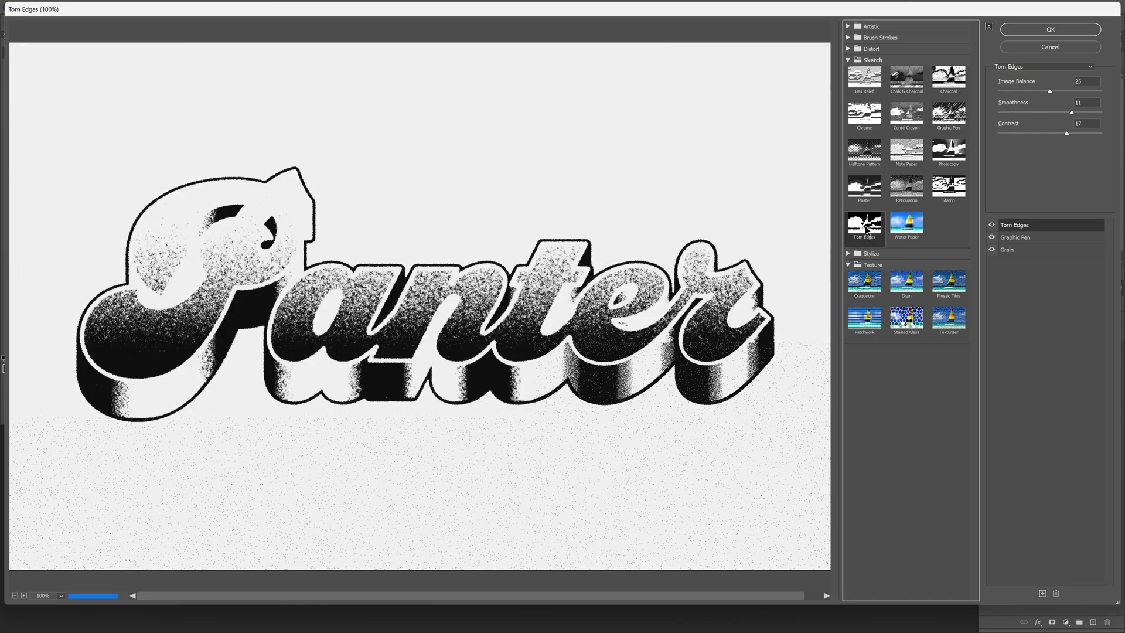
{"action": "left_click_drag", "start_coordinate": [1041, 91], "coordinate": [1028, 91]}
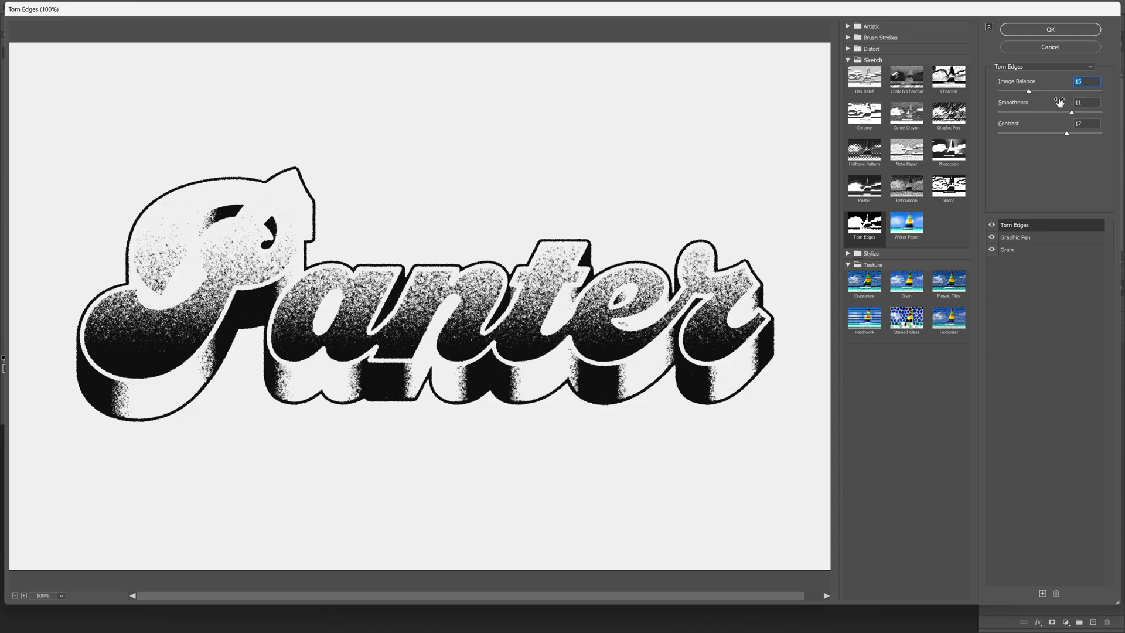
{"action": "left_click_drag", "start_coordinate": [1075, 114], "coordinate": [1050, 134]}
{"action": "left_click", "coordinate": [1096, 112]}
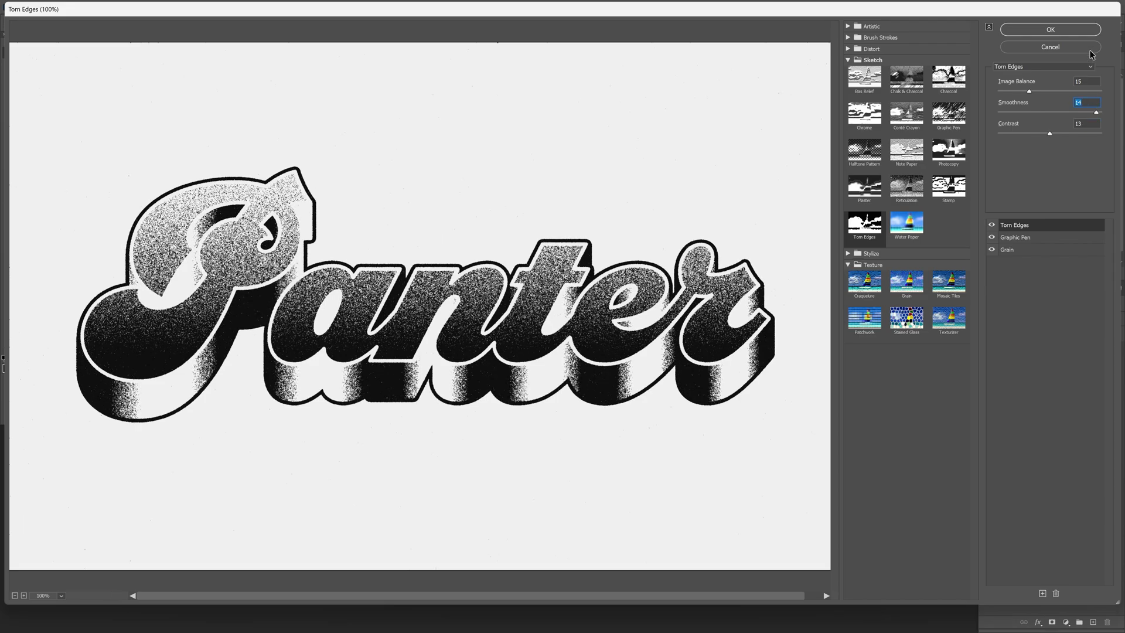
{"action": "left_click", "coordinate": [1063, 31]}
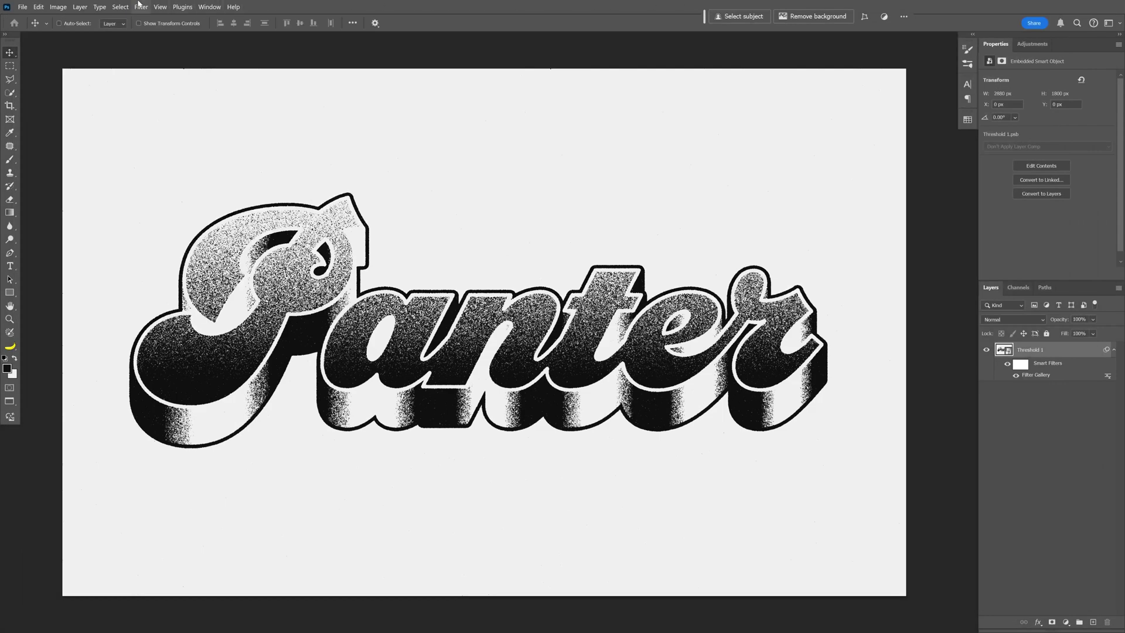
Add Uniform, Monochromatic noise at 27.68% to the Threshold 1 smart object.
{"action": "left_click", "coordinate": [140, 5]}
{"action": "mouse_move", "coordinate": [252, 156]}
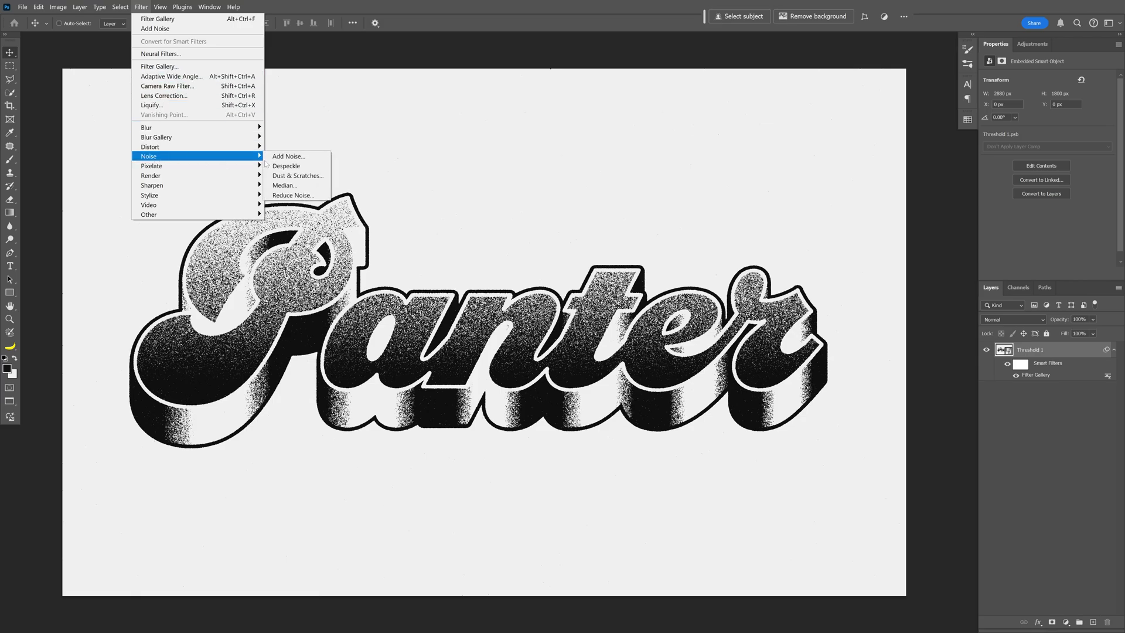
{"action": "left_click", "coordinate": [288, 156]}
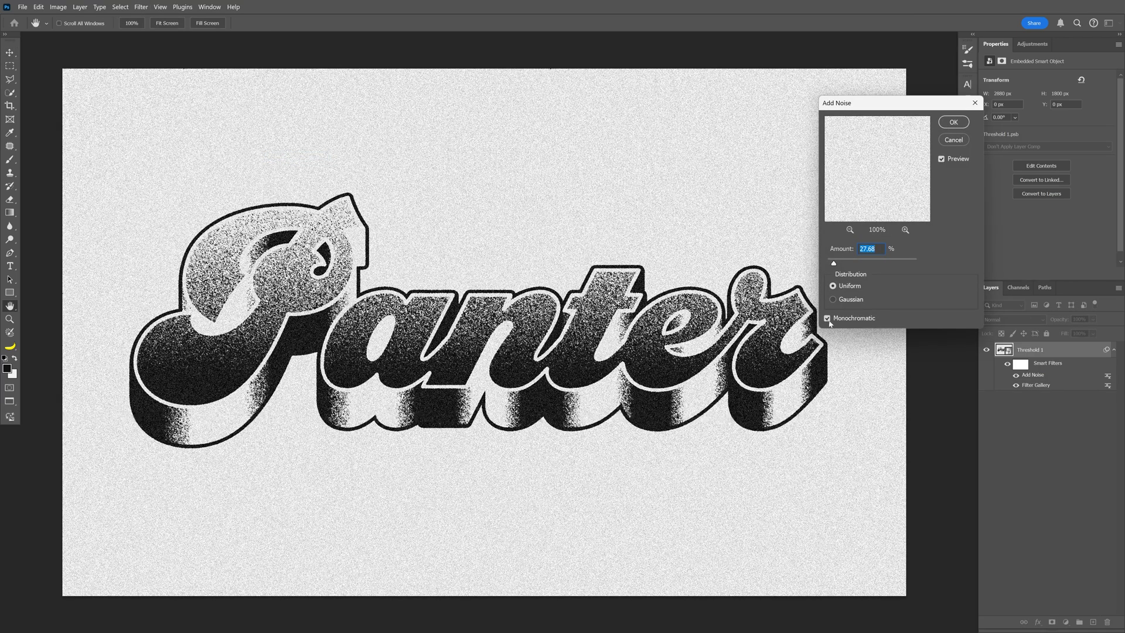
{"action": "left_click", "coordinate": [965, 124]}
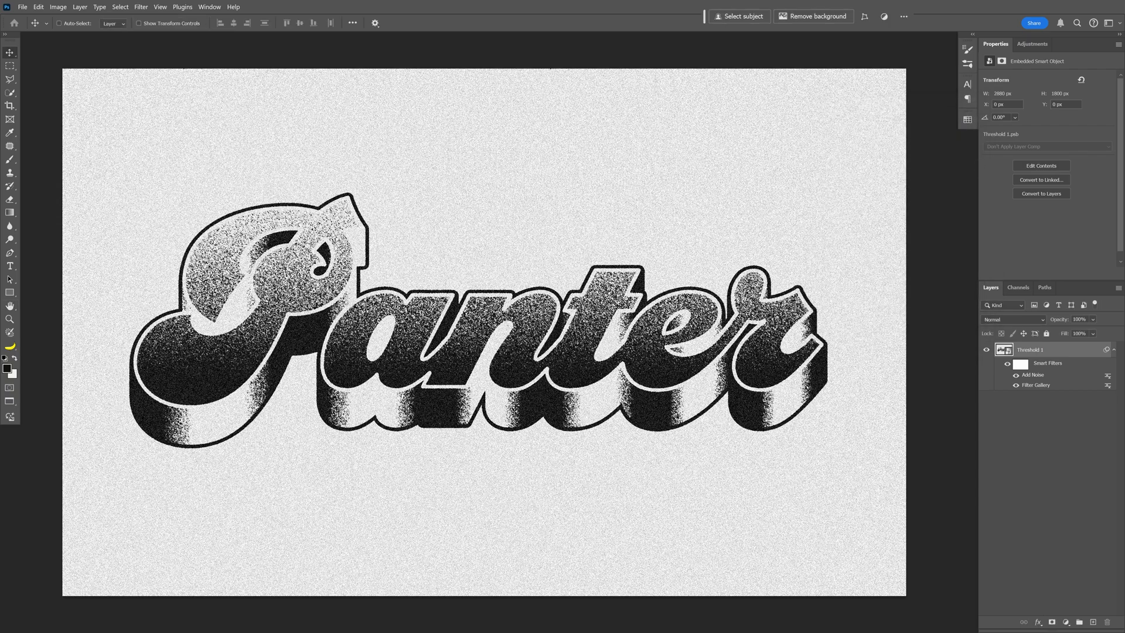